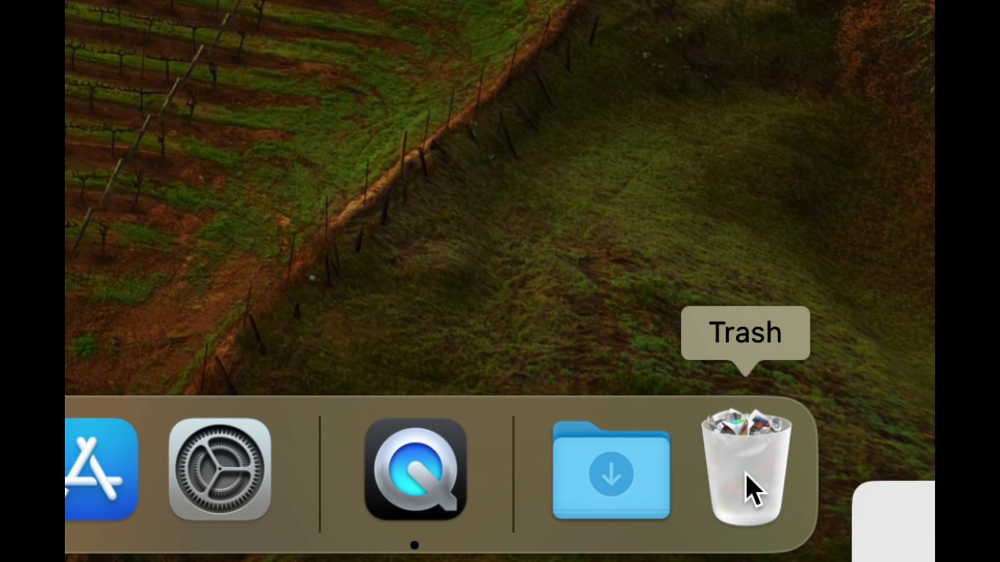
# - Open the Trash and permanently erase the three untitled folders in it by emptying it
pyautogui.rightClick(750, 490)
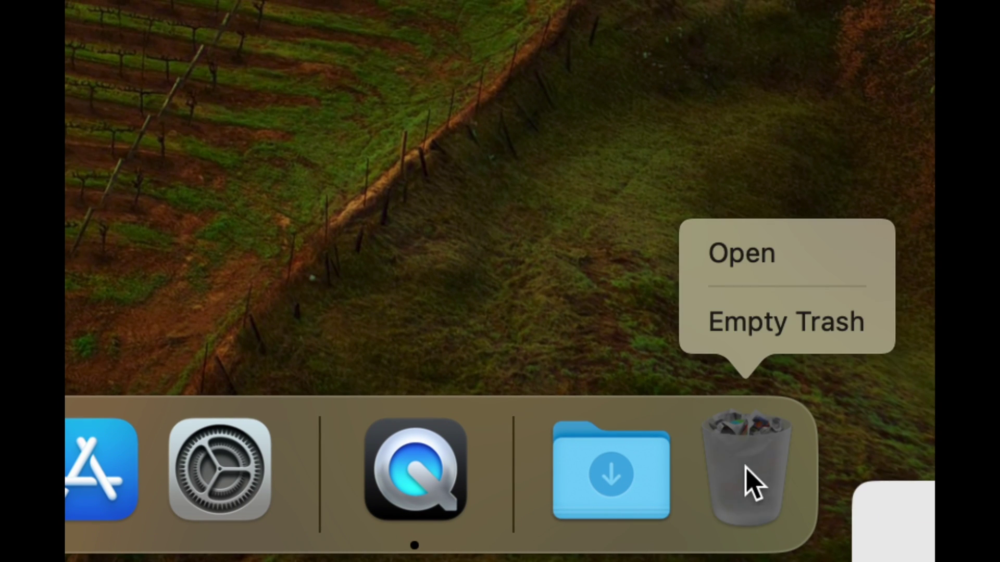
pyautogui.click(750, 339)
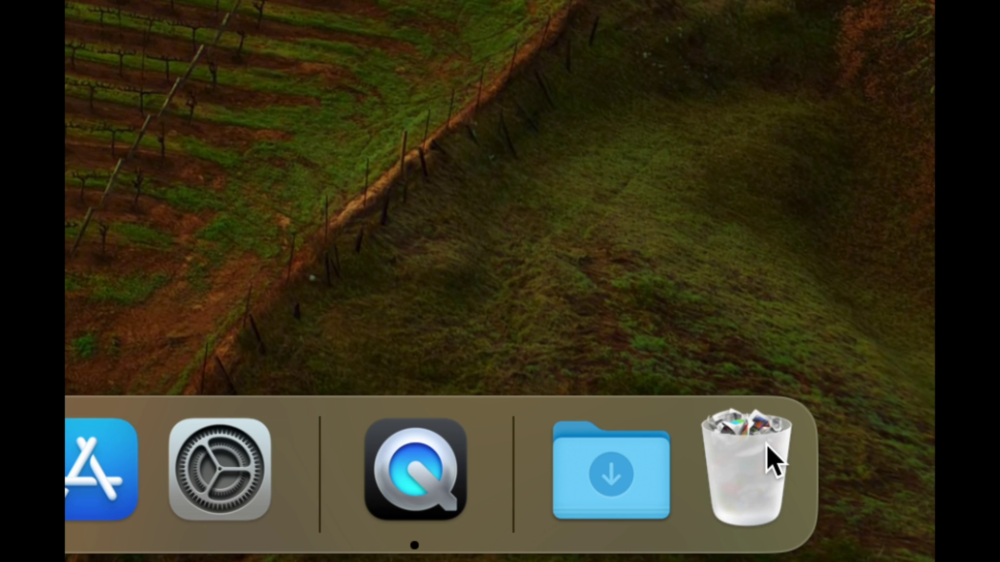
pyautogui.click(775, 461)
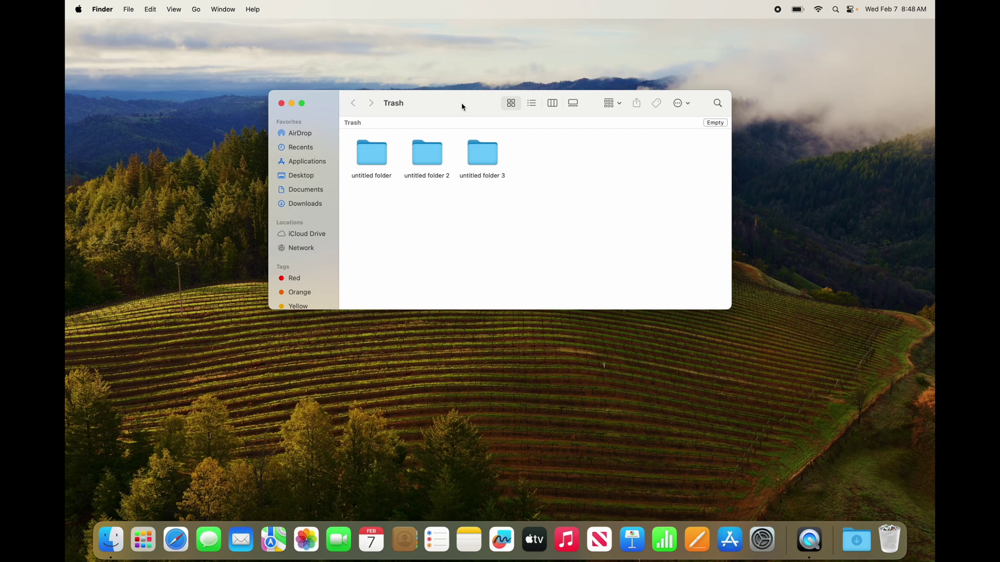
pyautogui.moveTo(462, 104); pyautogui.dragTo(467, 152)
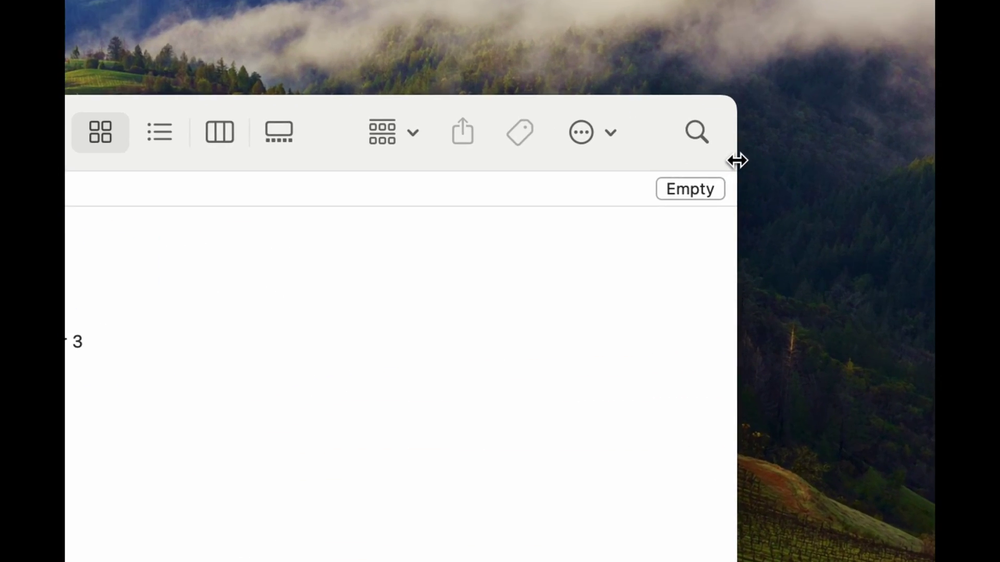
pyautogui.click(629, 235)
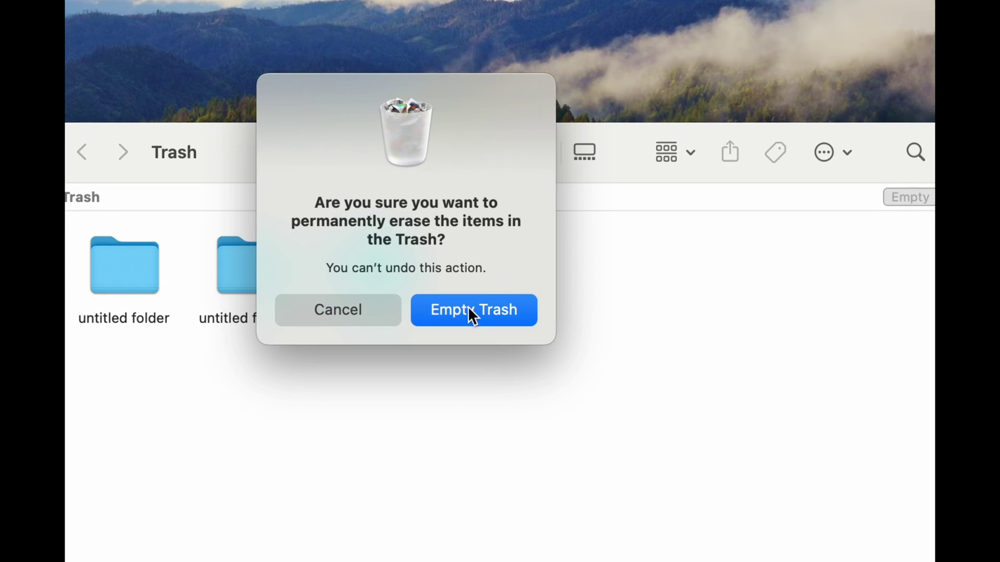
pyautogui.click(468, 309)
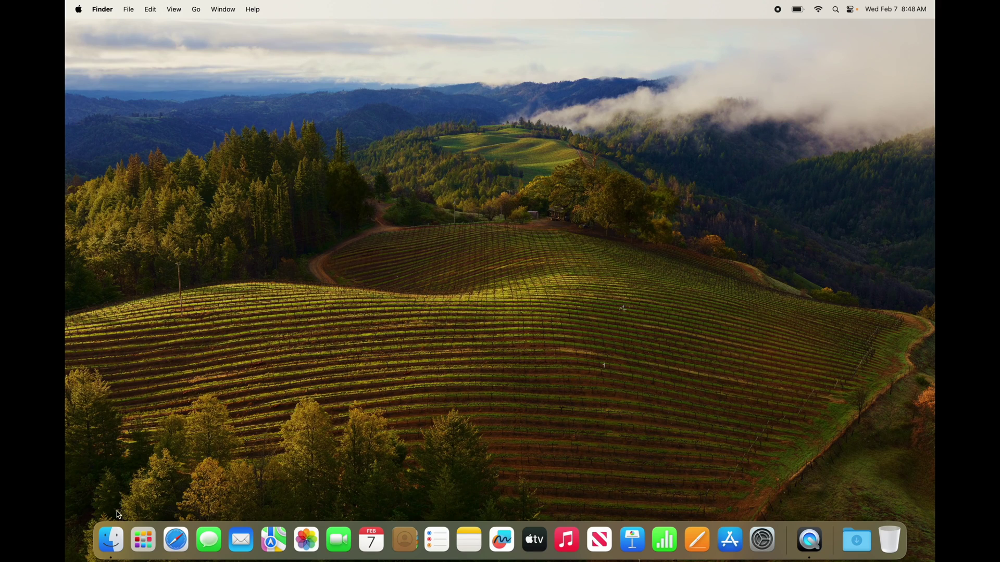
# - Open the Applications folder in a new Finder window and enlarge and reposition the window so all the apps fit
pyautogui.click(116, 541)
pyautogui.moveTo(424, 235); pyautogui.dragTo(392, 126)
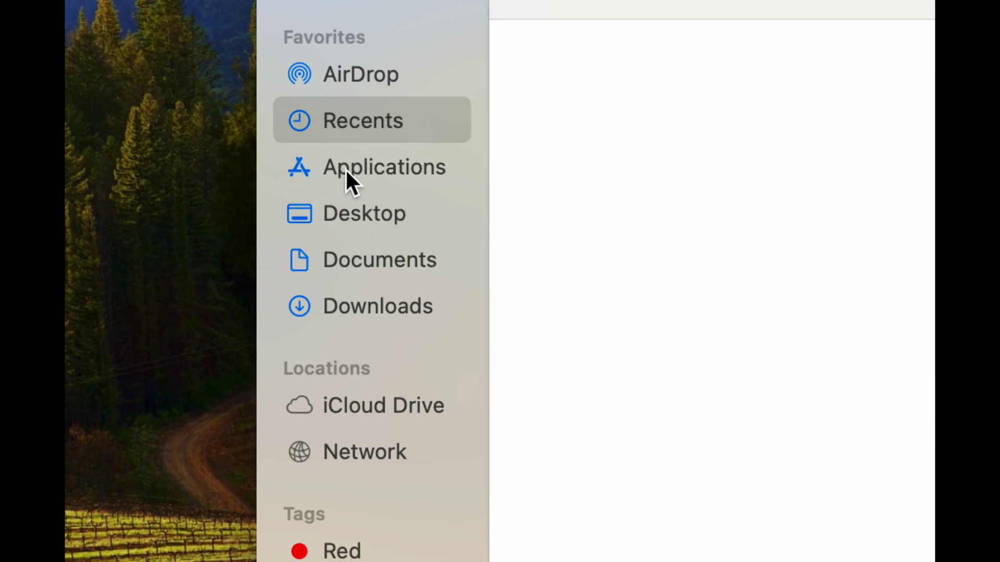
pyautogui.click(345, 168)
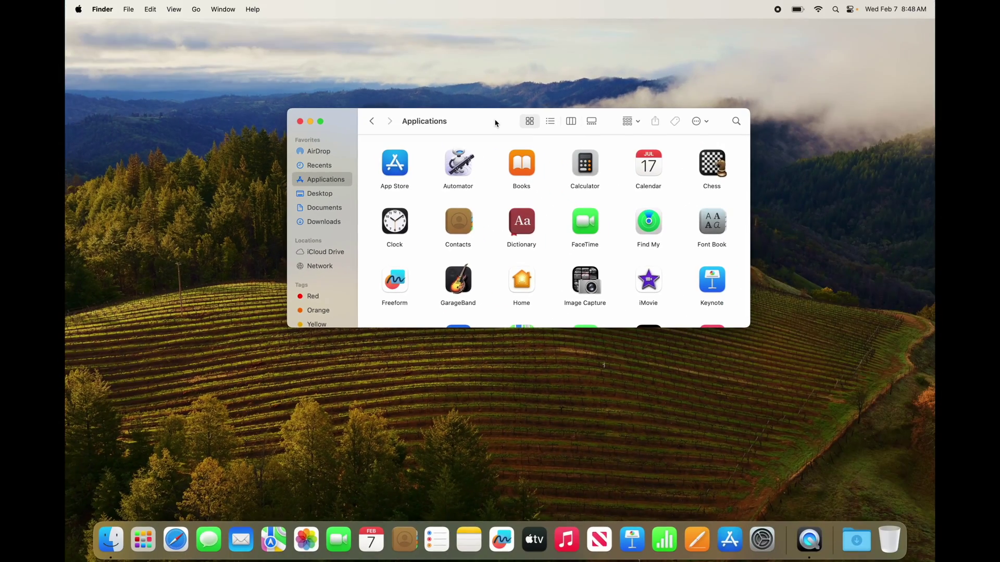
pyautogui.moveTo(746, 329); pyautogui.dragTo(934, 513)
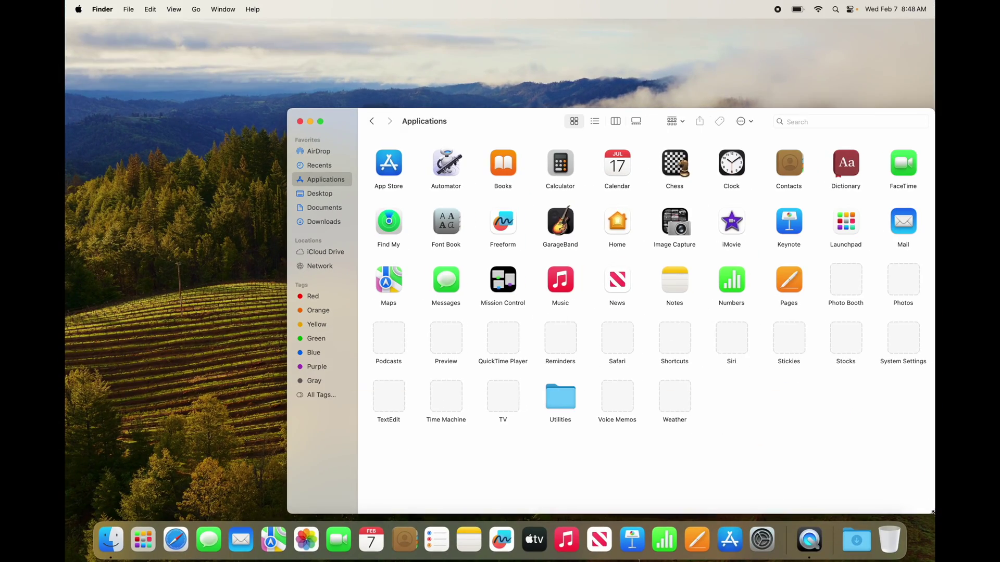
pyautogui.moveTo(492, 117); pyautogui.dragTo(374, 75)
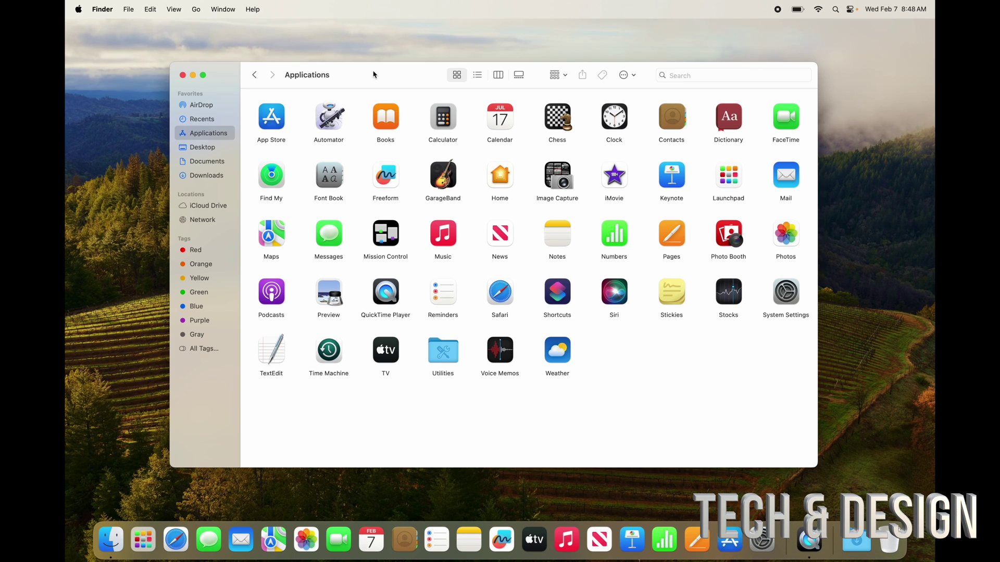
# - Look through the Utilities folder inside Applications and close the Finder window
pyautogui.doubleClick(444, 357)
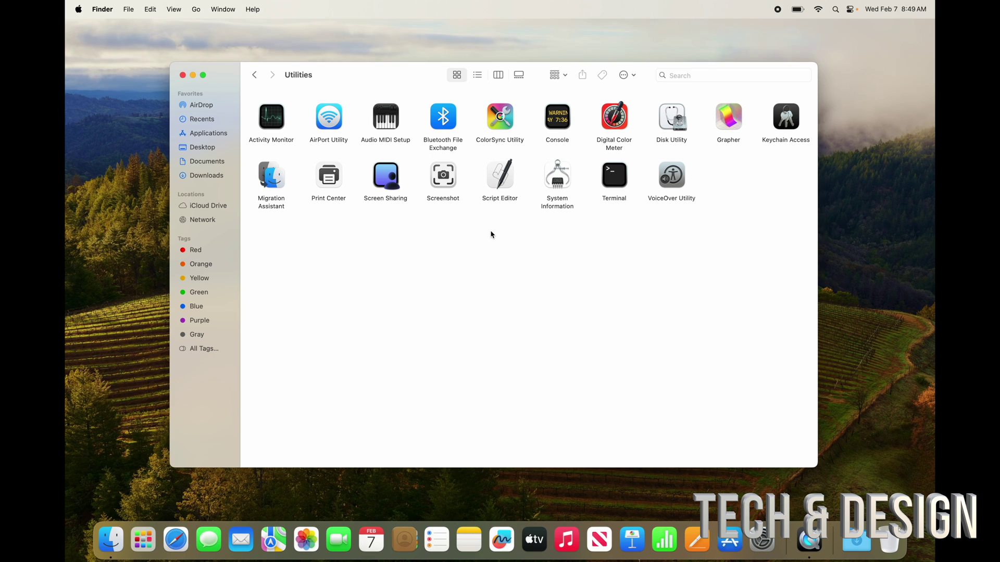
pyautogui.click(255, 75)
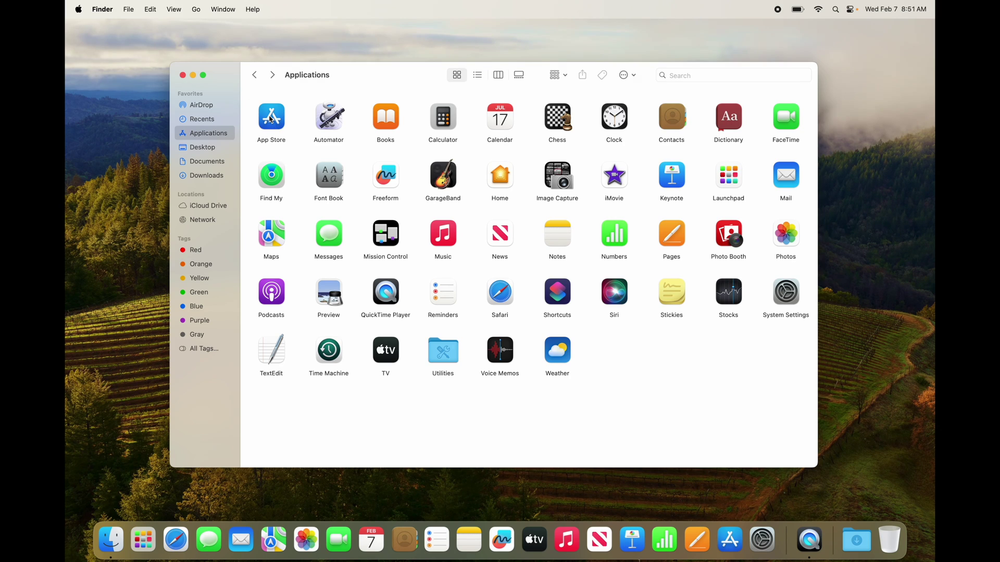
pyautogui.click(182, 75)
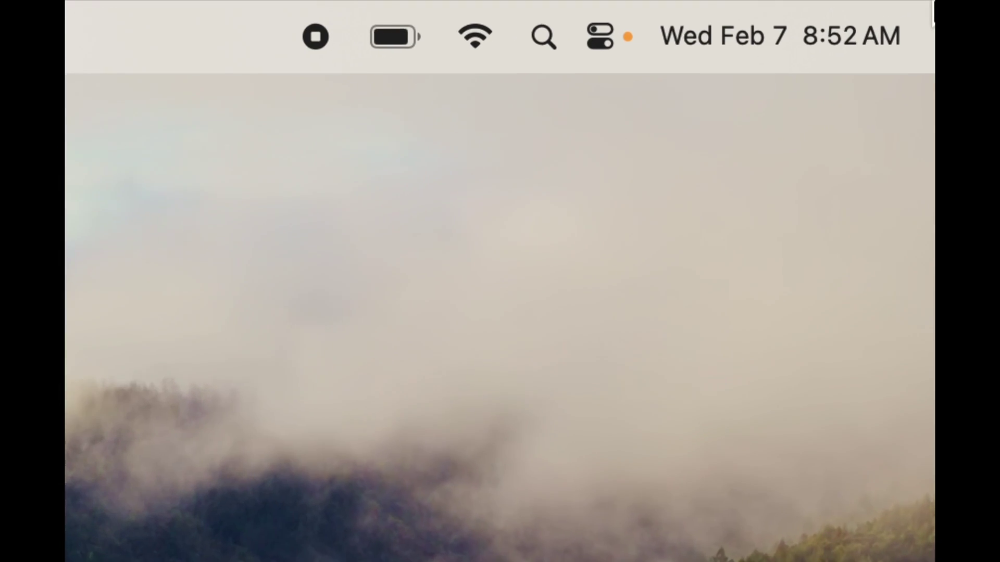
# - Open Notification Center, dismiss the What's New card and start editing the widgets
pyautogui.click(774, 49)
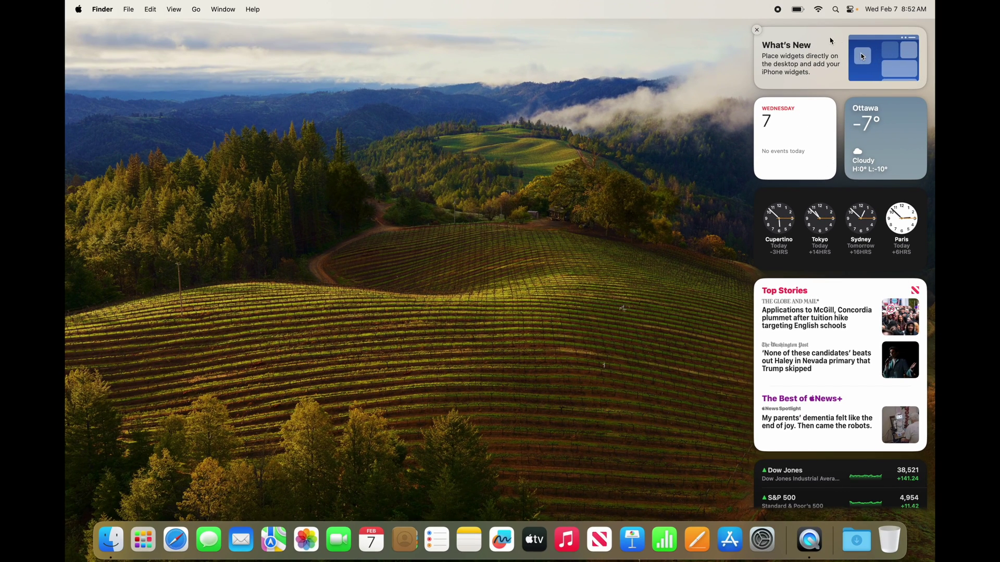
pyautogui.click(758, 32)
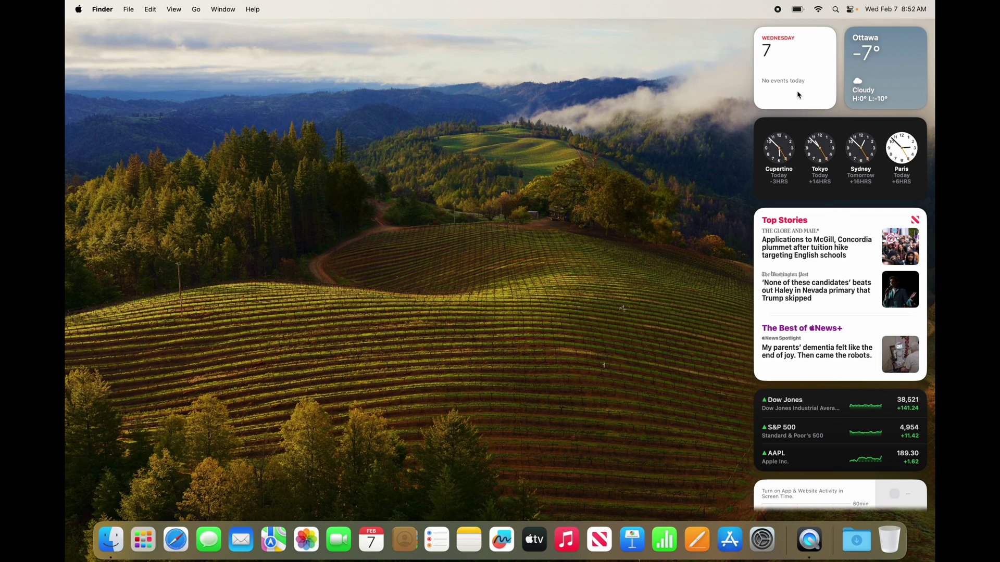
pyautogui.scroll(-3, 838, 274)
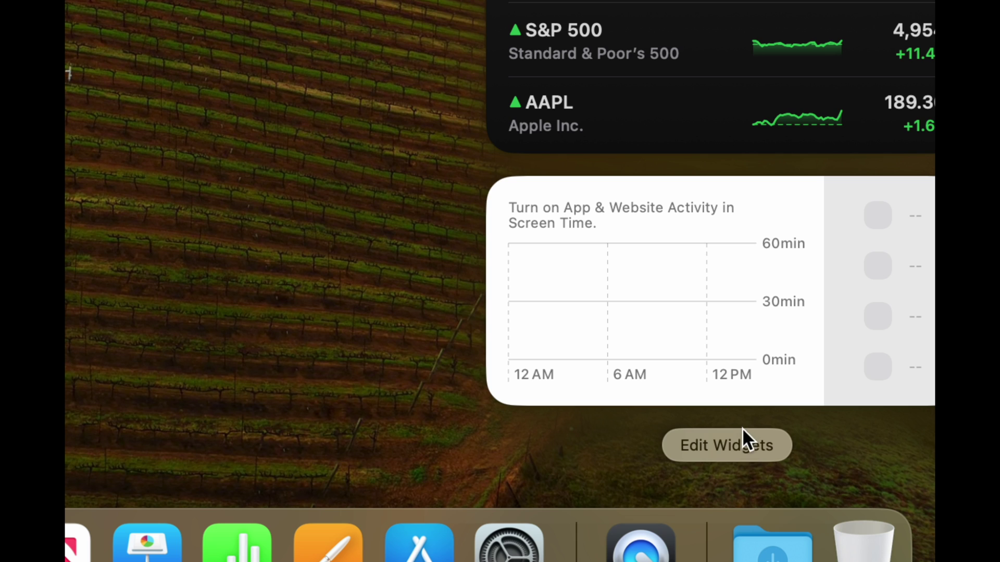
pyautogui.click(719, 447)
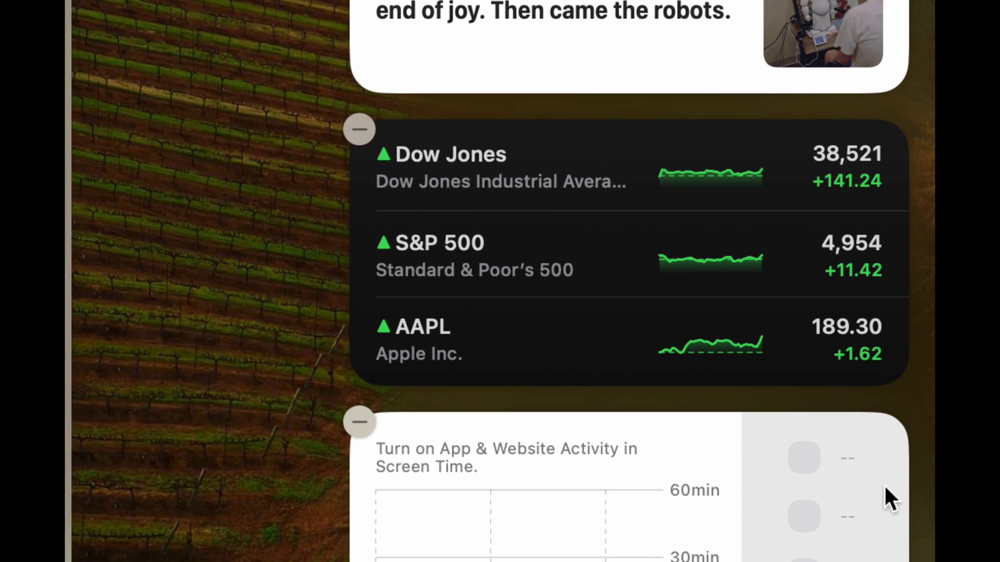
# - Remove the Screen Time, Stocks, News, world clock, Calendar and Weather widgets from Notification Center
pyautogui.click(360, 422)
pyautogui.click(368, 177)
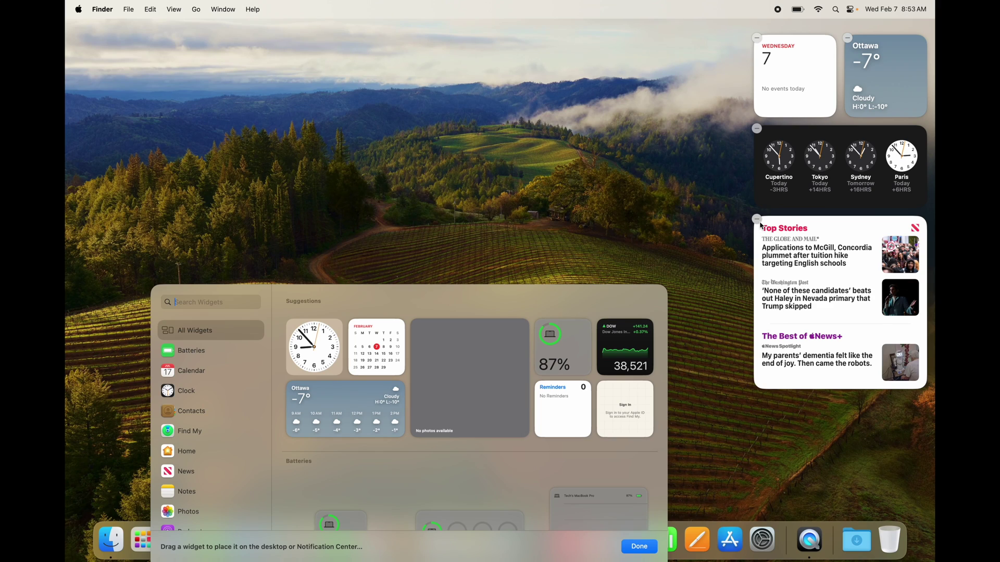
pyautogui.click(757, 219)
pyautogui.click(756, 128)
pyautogui.click(756, 38)
pyautogui.click(758, 40)
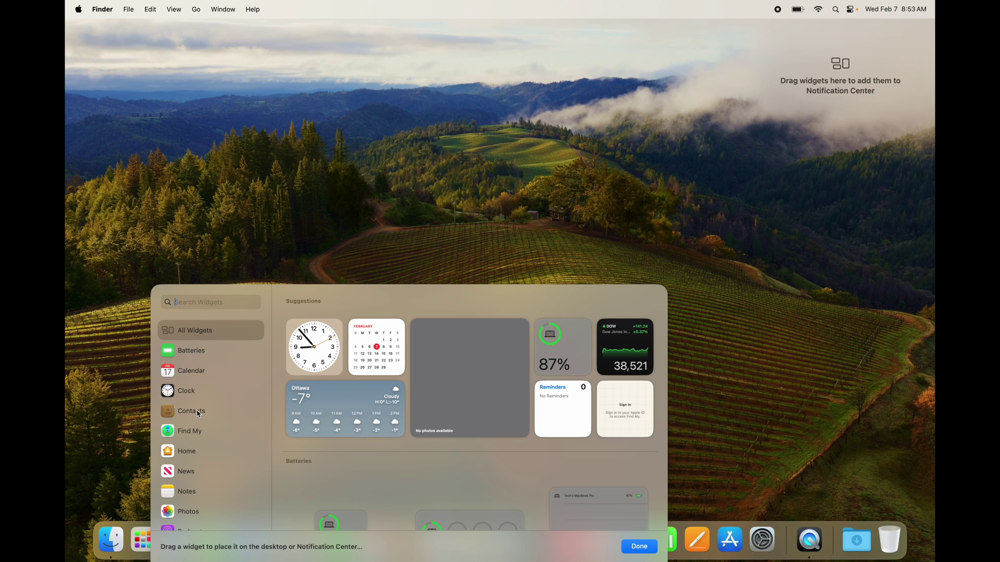
# - Find the Podcasts widgets in the widget gallery and add the small and large Up Next widgets to Notification Center
pyautogui.scroll(-5, 199, 413)
pyautogui.scroll(-5, 365, 450)
pyautogui.scroll(5, 344, 447)
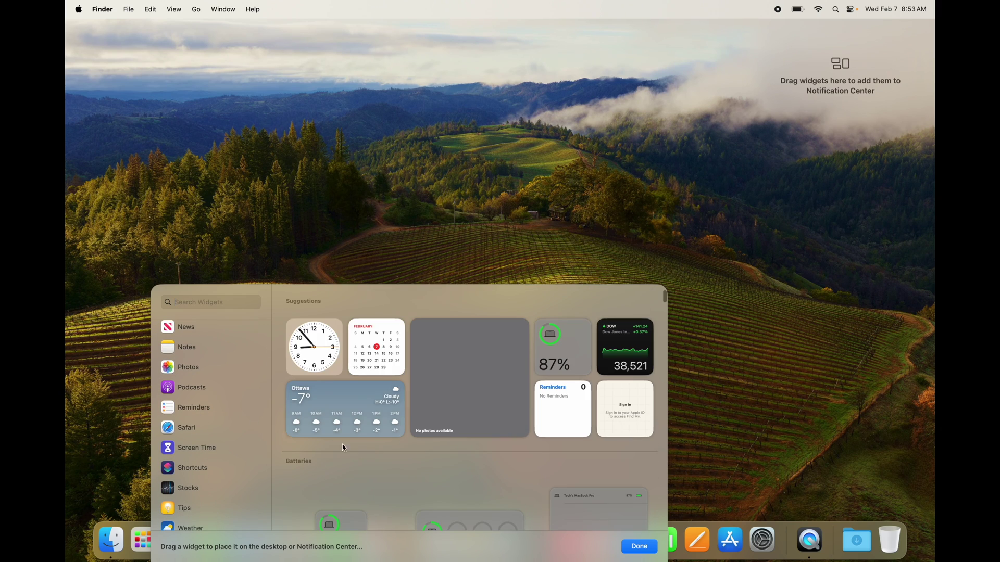
pyautogui.scroll(3, 218, 429)
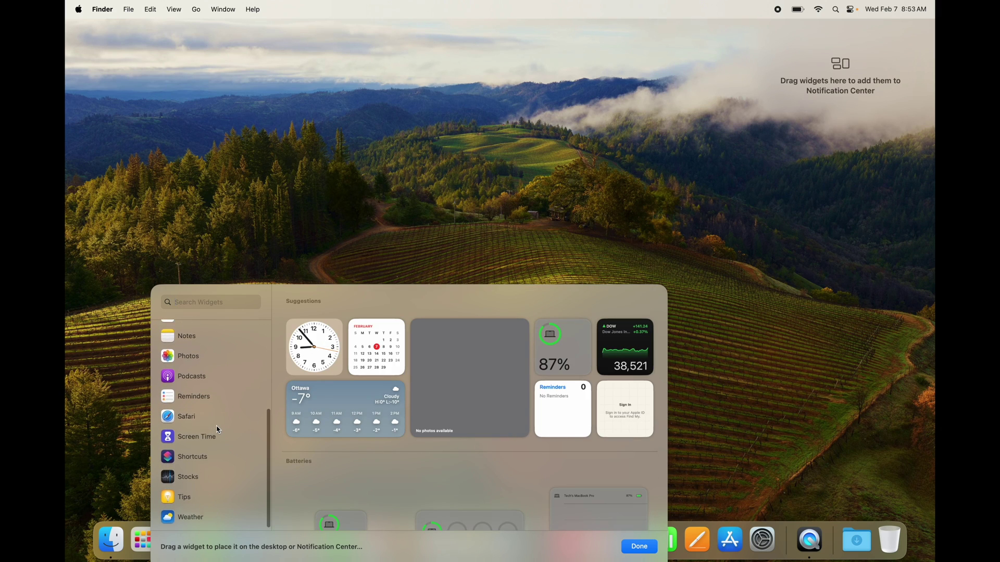
pyautogui.scroll(2, 218, 429)
pyautogui.scroll(-5, 218, 429)
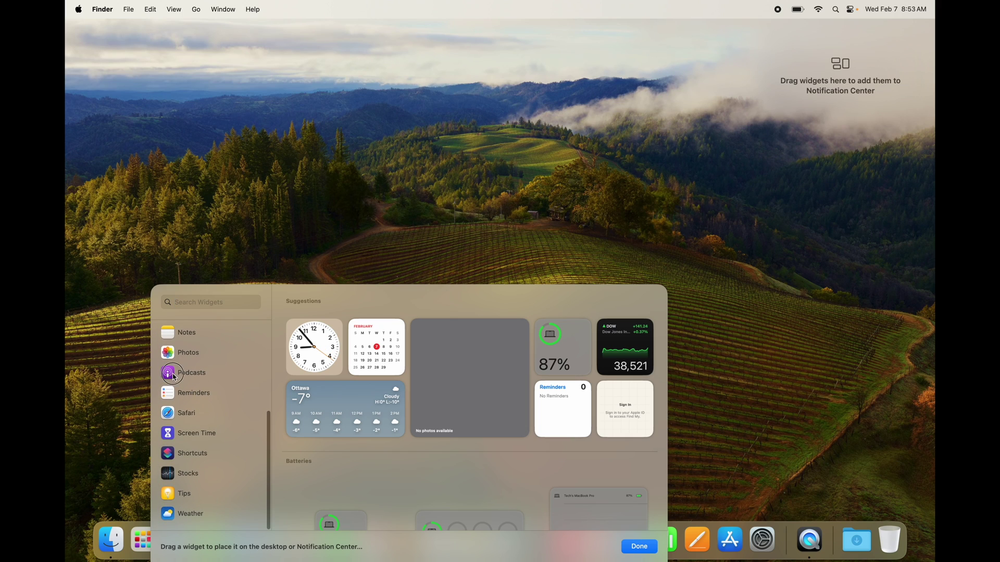
pyautogui.click(181, 394)
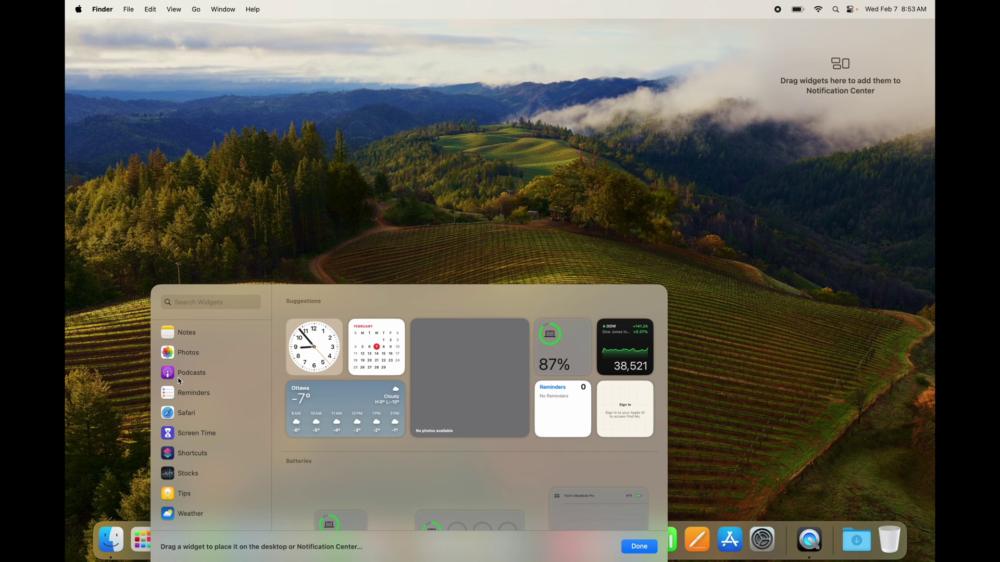
pyautogui.click(175, 382)
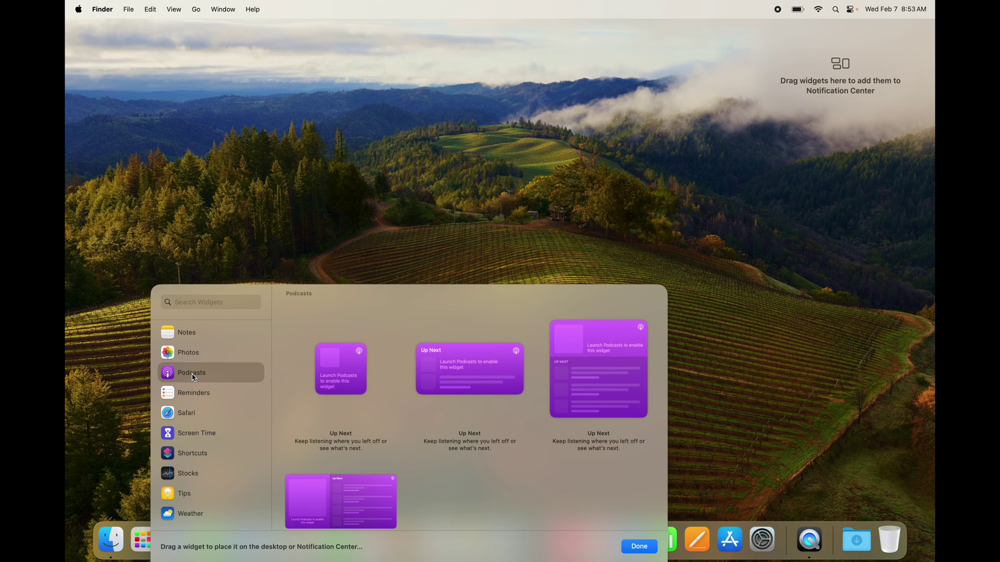
pyautogui.moveTo(597, 393)
pyautogui.moveTo(344, 367); pyautogui.dragTo(783, 117)
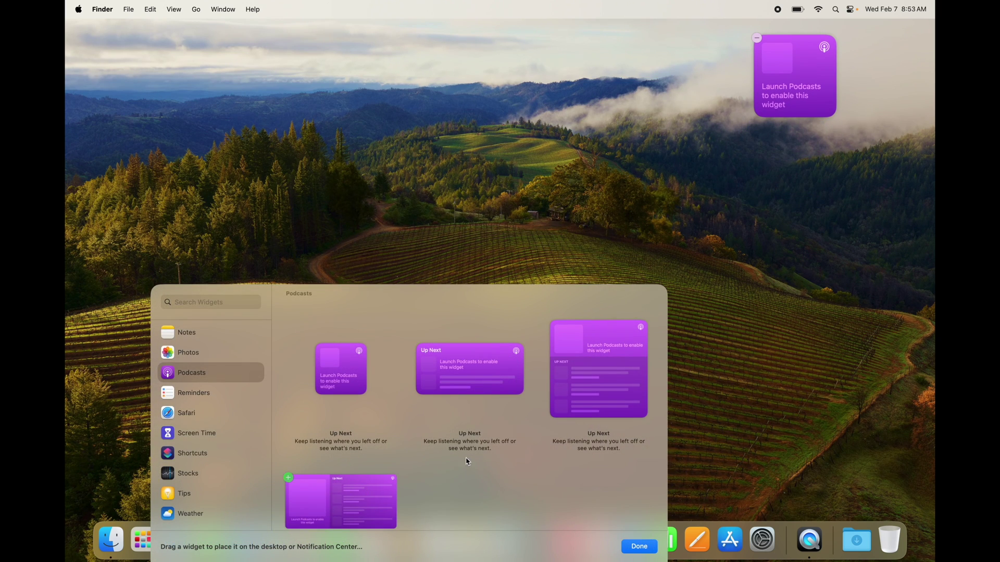
pyautogui.moveTo(595, 369); pyautogui.dragTo(833, 211)
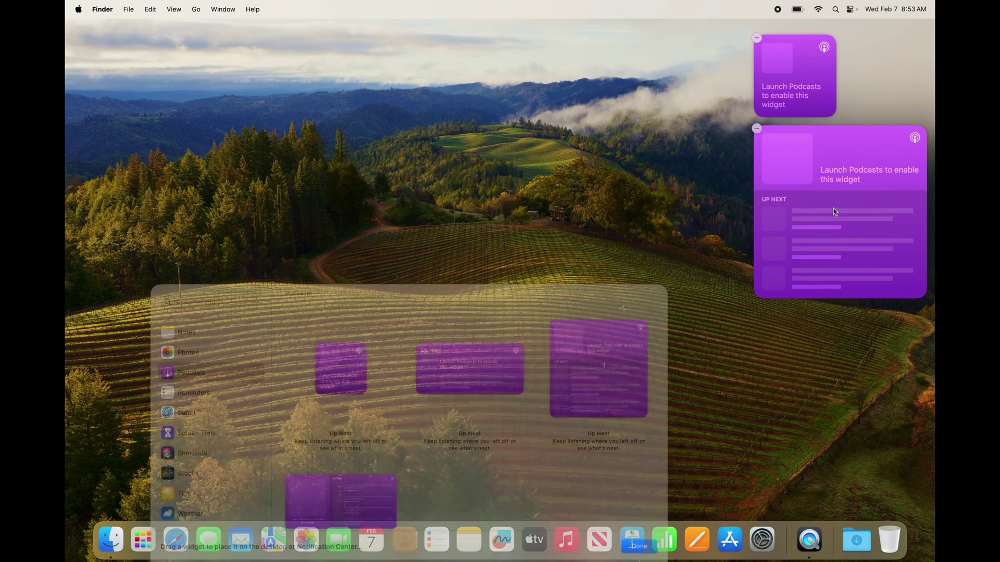
# - Add the small Photos widget beside the small Podcasts widget and the medium Reminders List widget below the large one
pyautogui.click(190, 353)
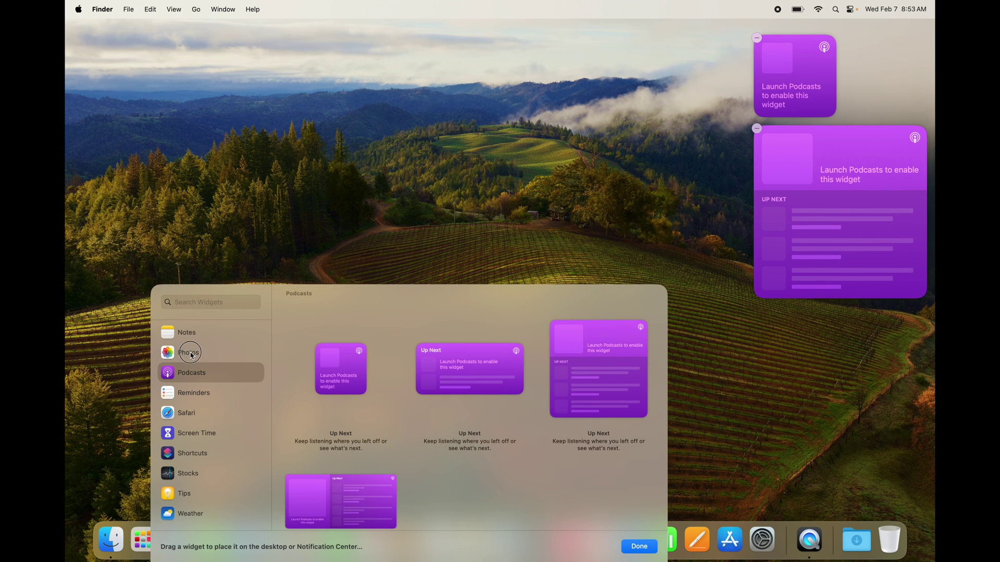
pyautogui.moveTo(348, 380); pyautogui.dragTo(832, 141)
pyautogui.click(186, 394)
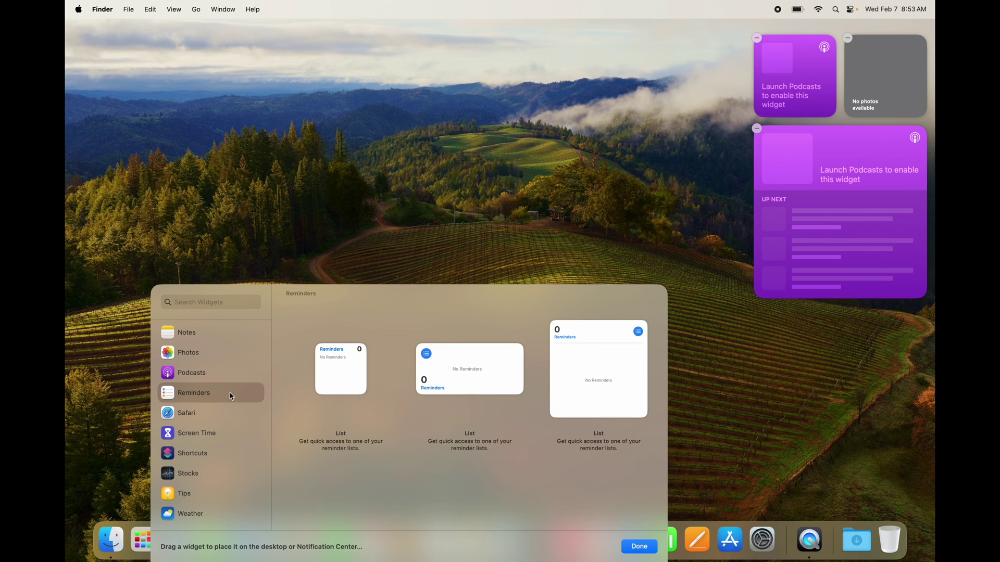
pyautogui.moveTo(410, 377); pyautogui.dragTo(817, 368)
# - Add the medium Weather Forecast widget to Notification Center below the Reminders widget
pyautogui.scroll(-1, 192, 493)
pyautogui.click(190, 510)
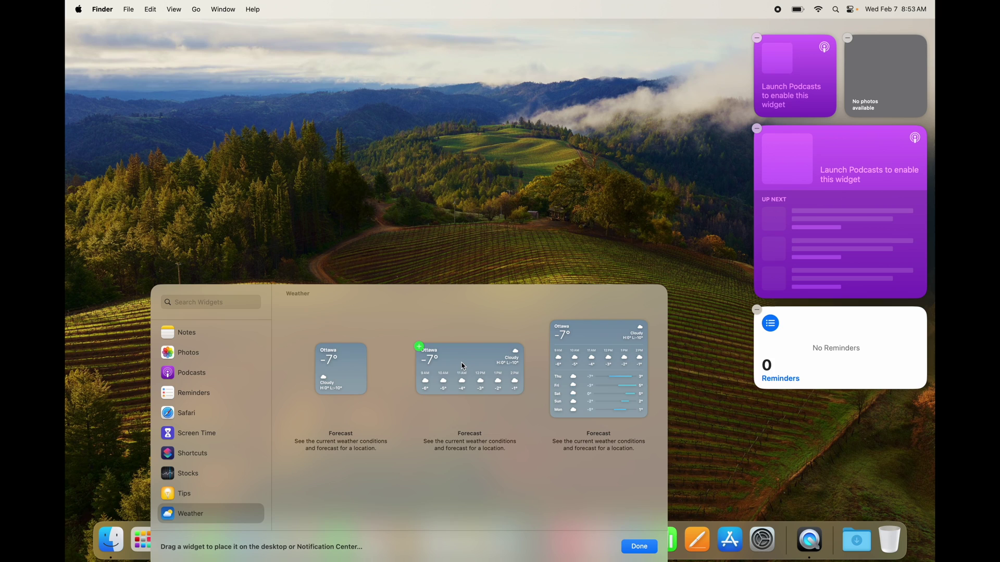
pyautogui.moveTo(419, 348); pyautogui.dragTo(830, 431)
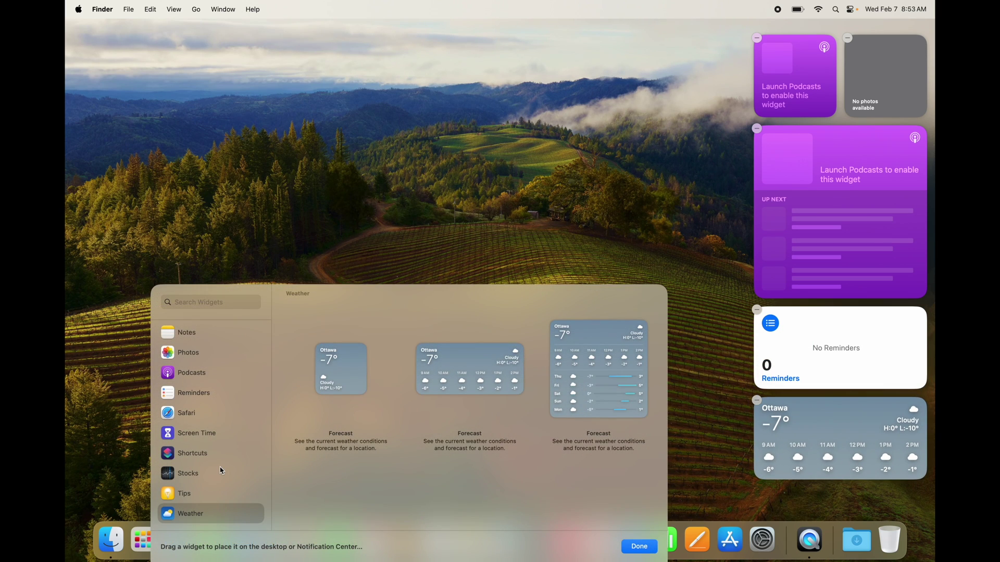
# - Add the medium Batteries Status widget to Notification Center below the Weather widget
pyautogui.scroll(1, 194, 481)
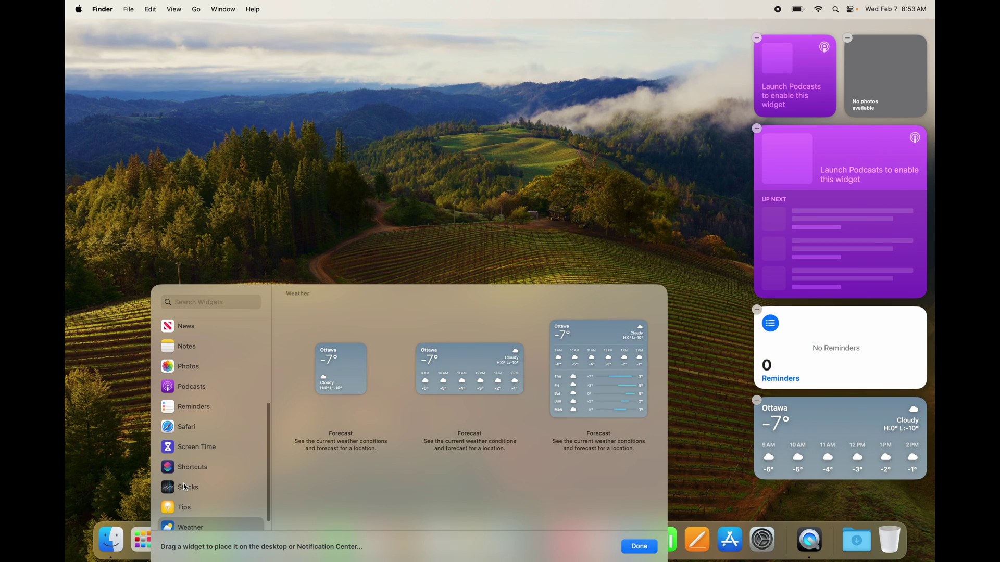
pyautogui.scroll(5, 185, 488)
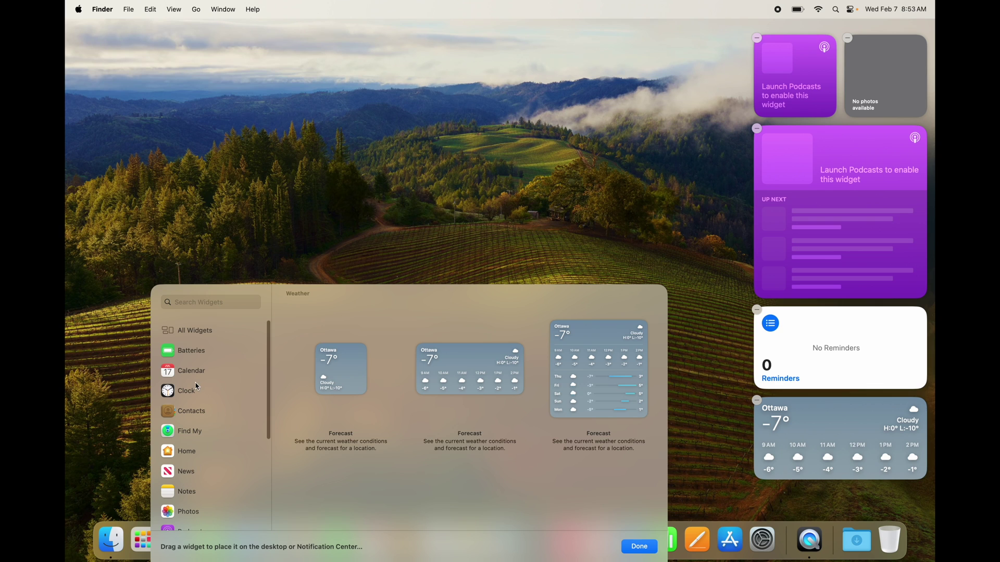
pyautogui.click(185, 352)
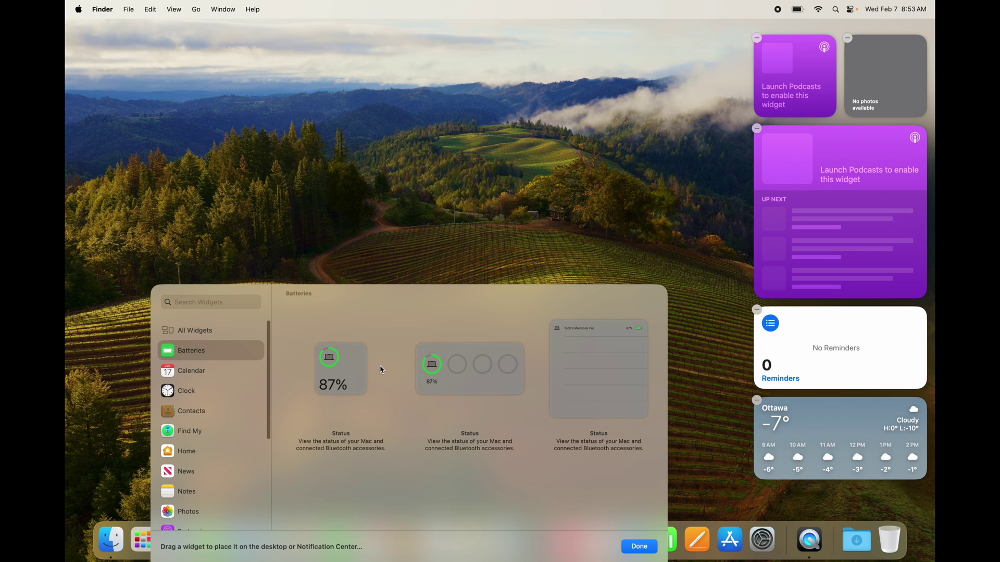
pyautogui.moveTo(435, 368); pyautogui.dragTo(840, 515)
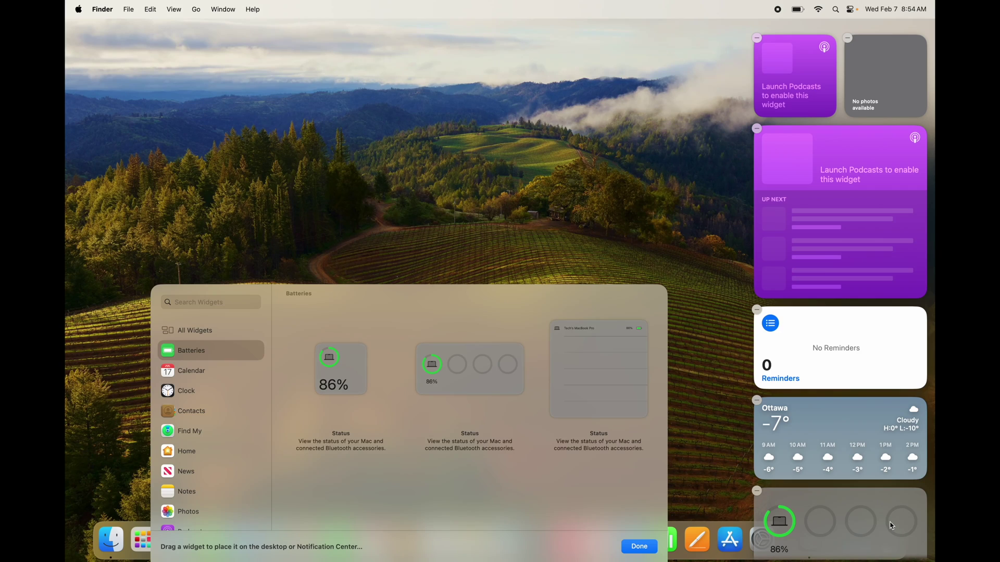
pyautogui.scroll(-10, 206, 441)
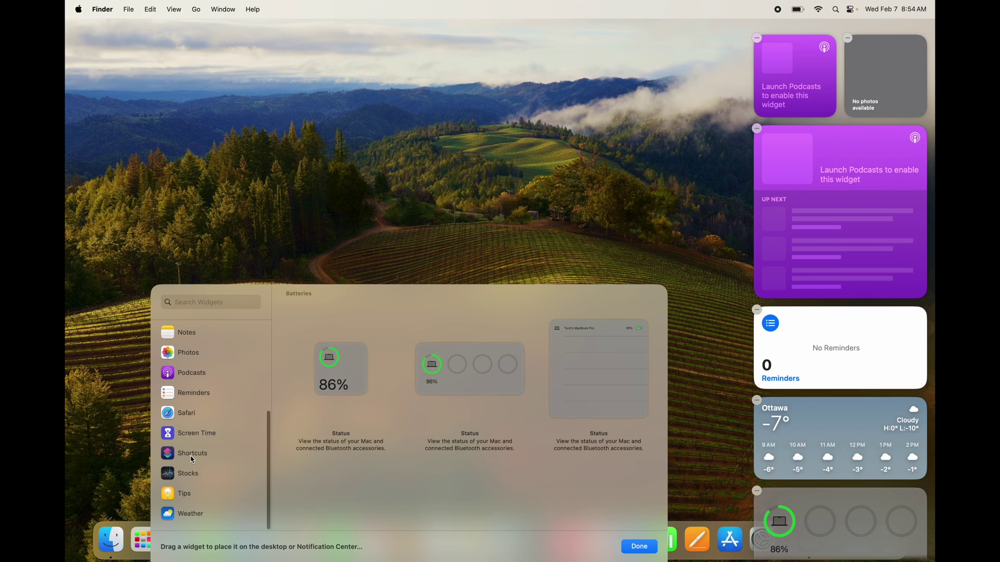
# - Show all widgets in the gallery and look through the ones offered by each app, from Batteries to Tips
pyautogui.scroll(6, 192, 459)
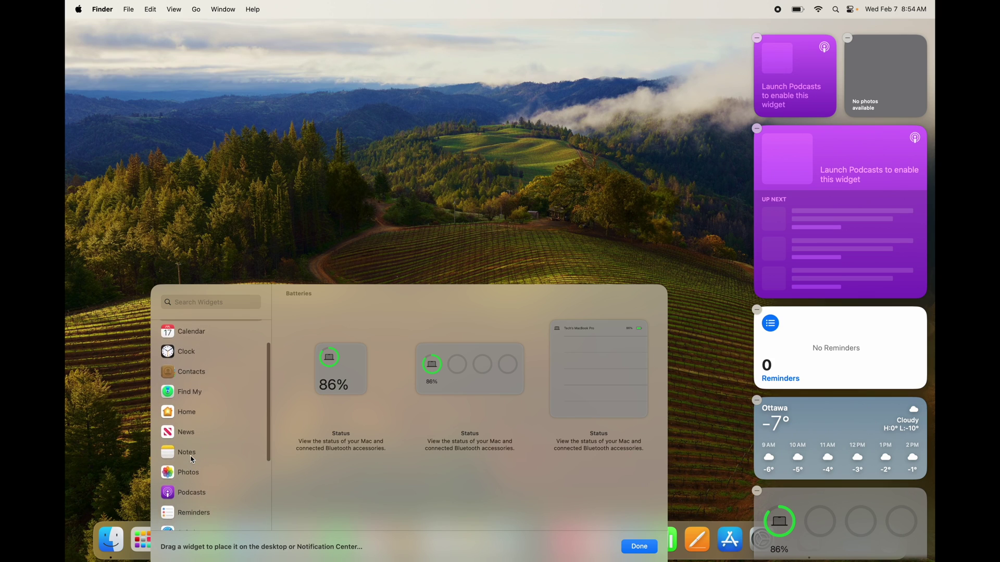
pyautogui.scroll(2, 192, 460)
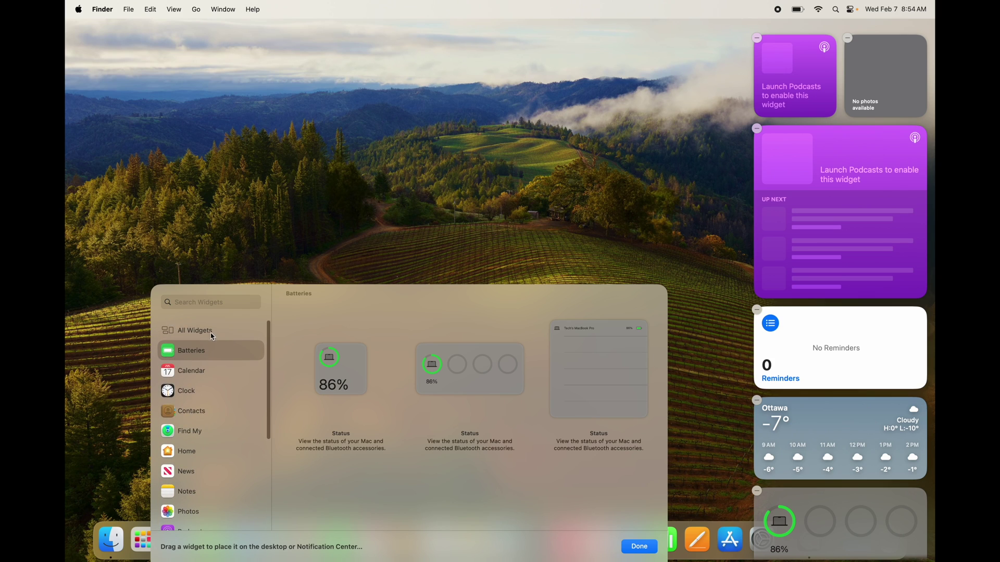
pyautogui.click(188, 335)
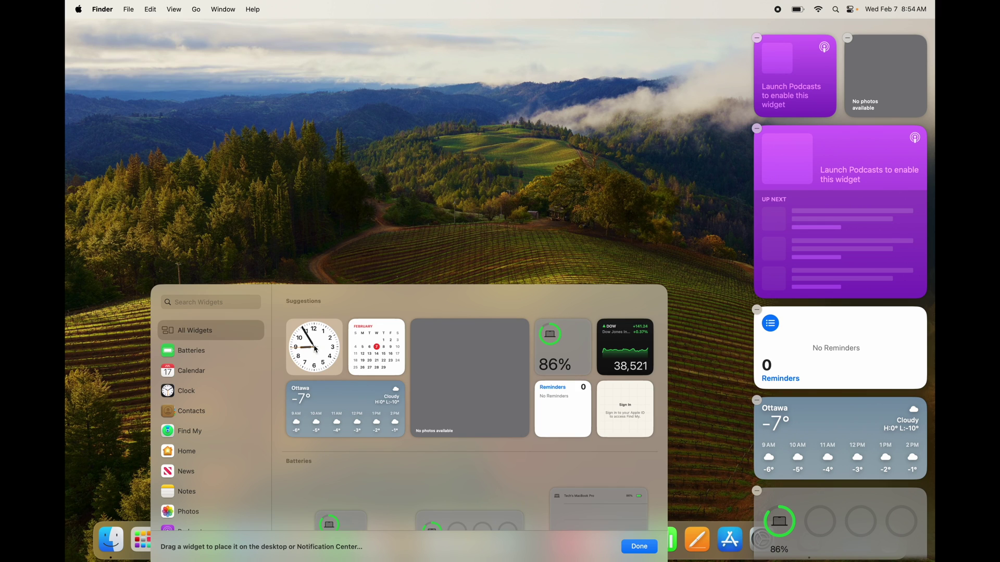
pyautogui.scroll(-6, 576, 415)
pyautogui.scroll(-8, 577, 417)
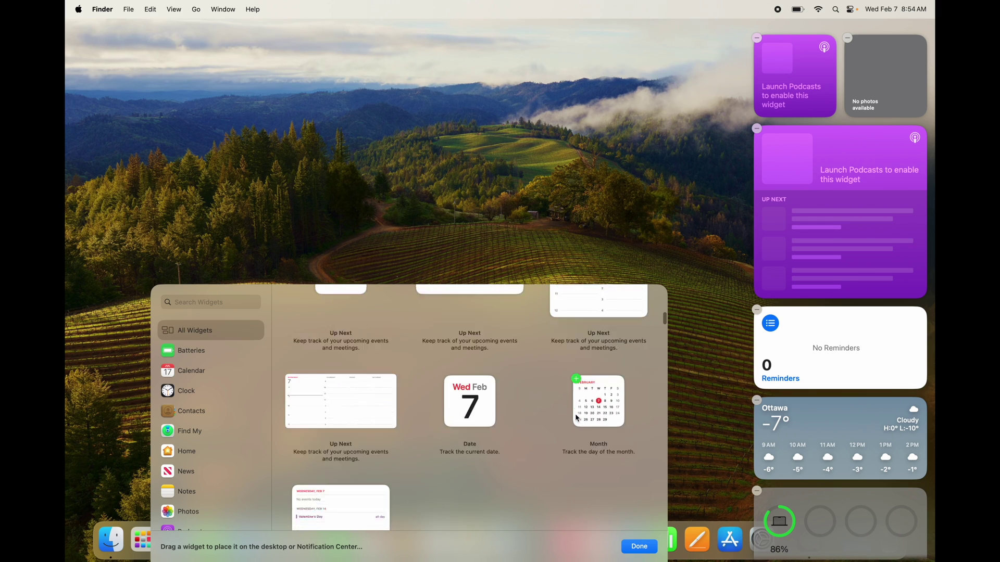
pyautogui.scroll(-10, 576, 417)
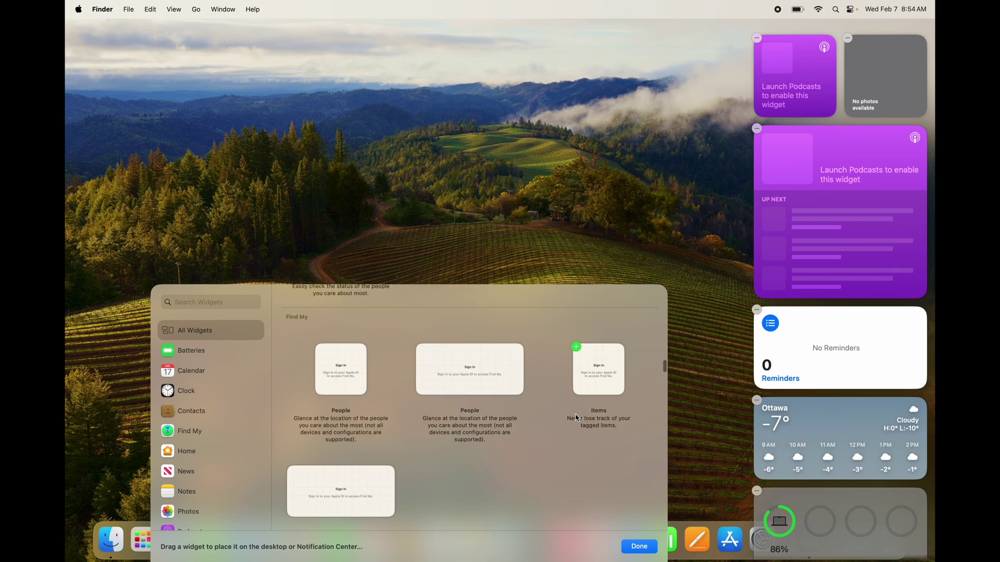
pyautogui.scroll(-10, 577, 417)
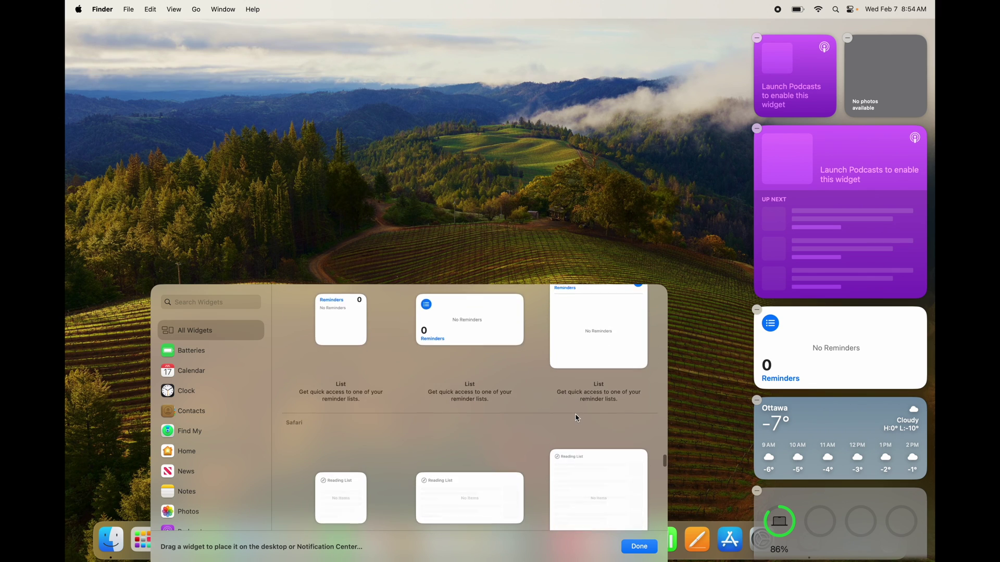
pyautogui.scroll(8, 577, 417)
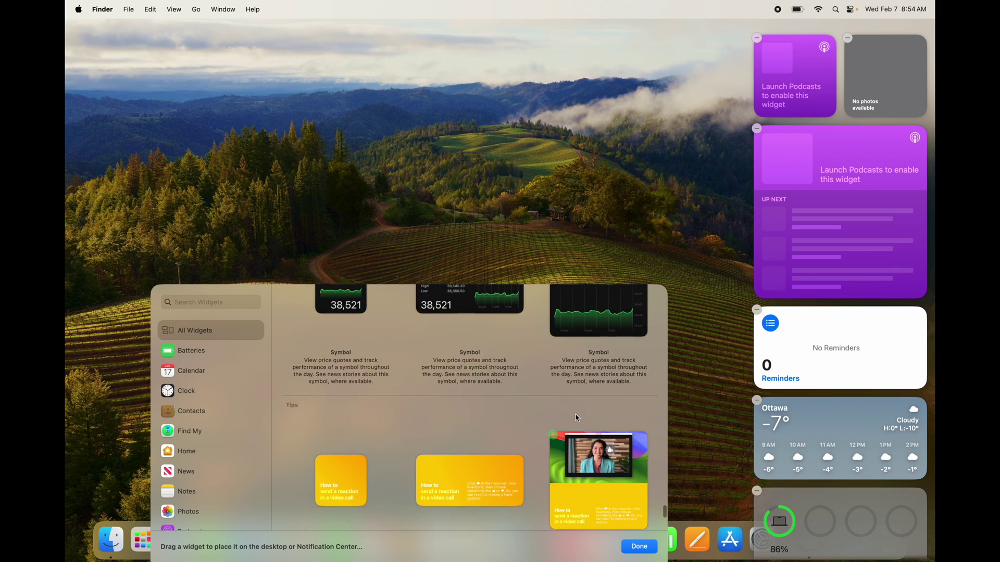
pyautogui.scroll(6, 577, 417)
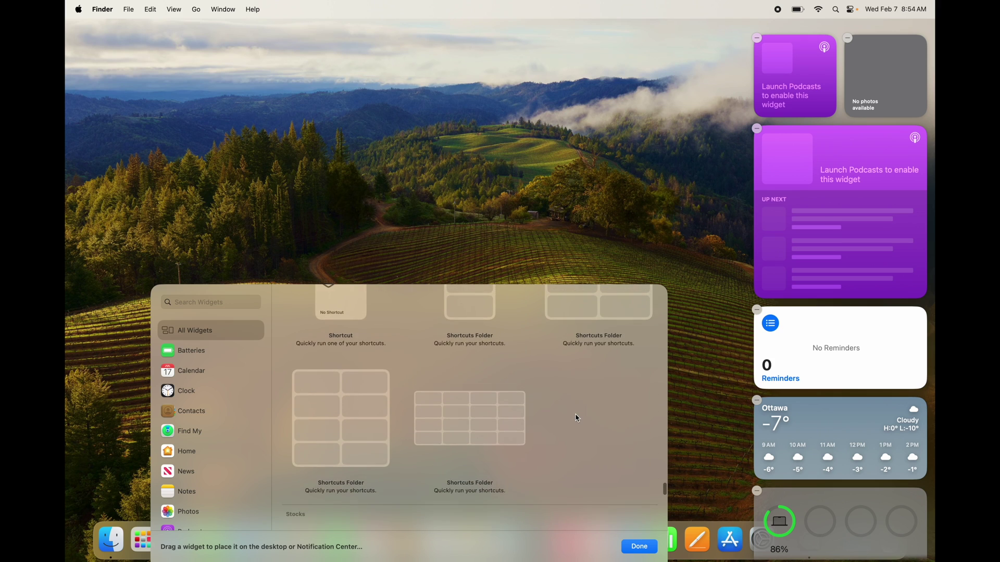
pyautogui.scroll(6, 577, 418)
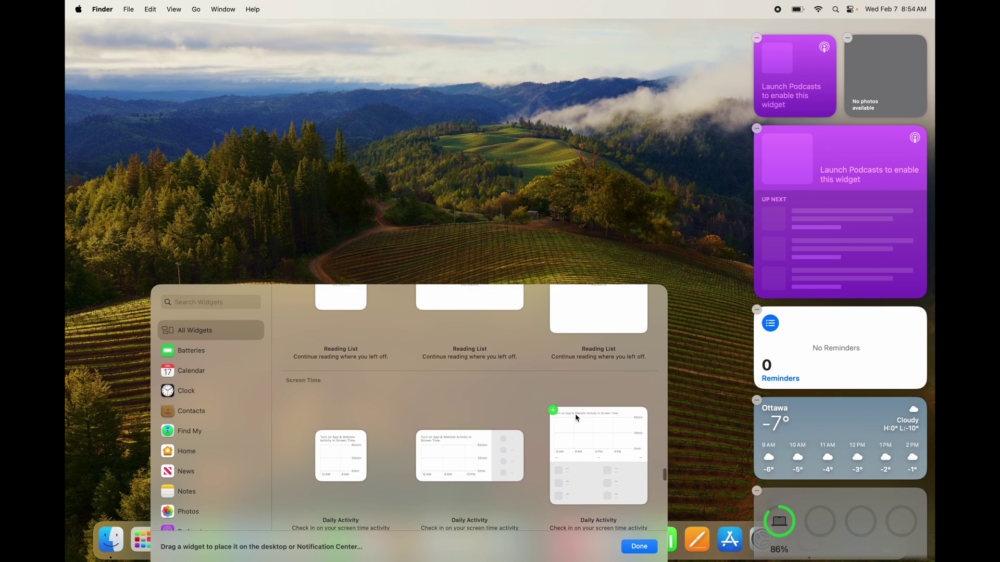
pyautogui.scroll(6, 577, 418)
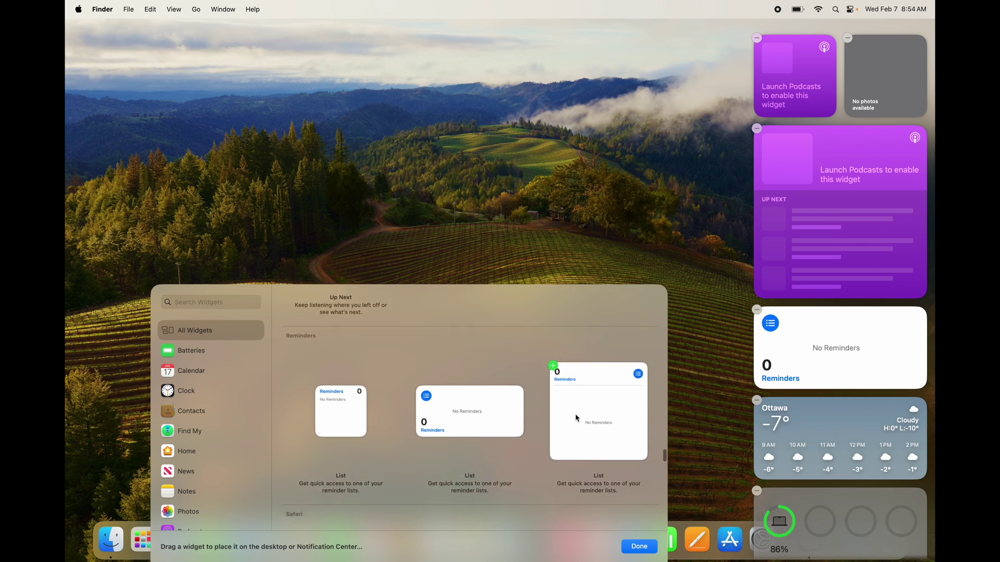
pyautogui.scroll(4, 577, 417)
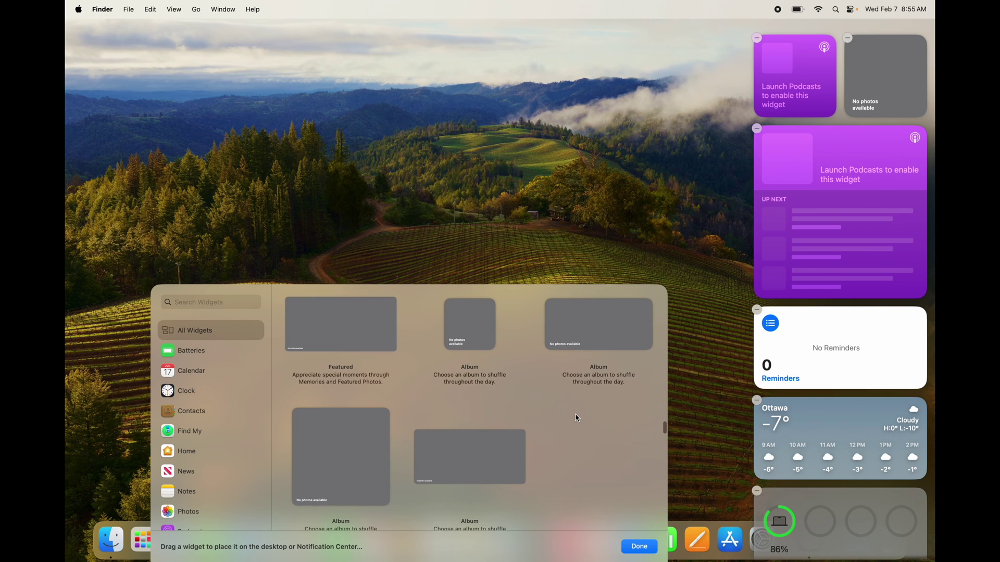
pyautogui.scroll(5, 577, 417)
pyautogui.scroll(4, 577, 418)
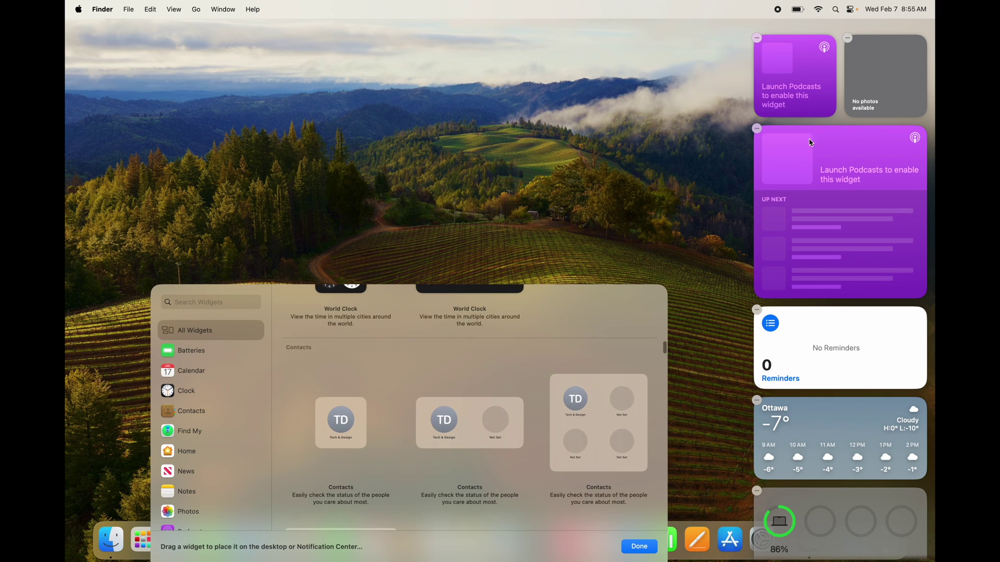
# - Close the widget gallery and allow Home to use the current location
pyautogui.click(663, 175)
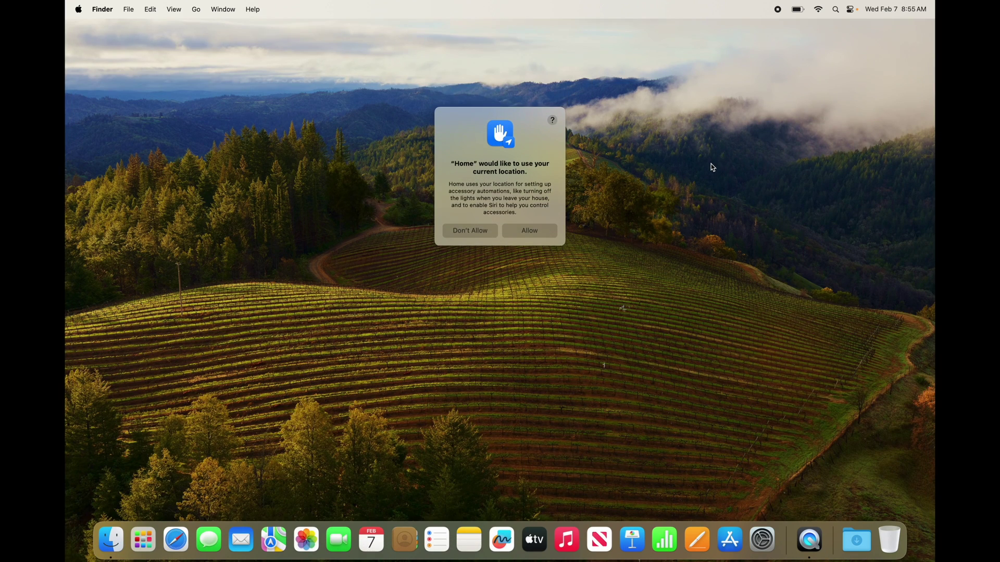
pyautogui.click(536, 234)
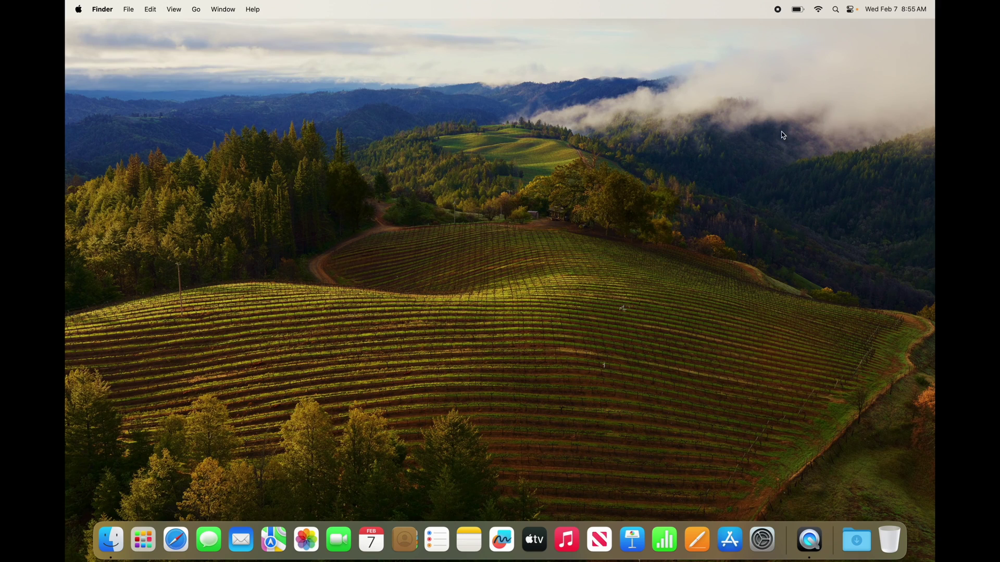
# - Move the Weather and Reminders widgets from Notification Center to the desktop, placing Reminders directly below Weather
pyautogui.click(899, 7)
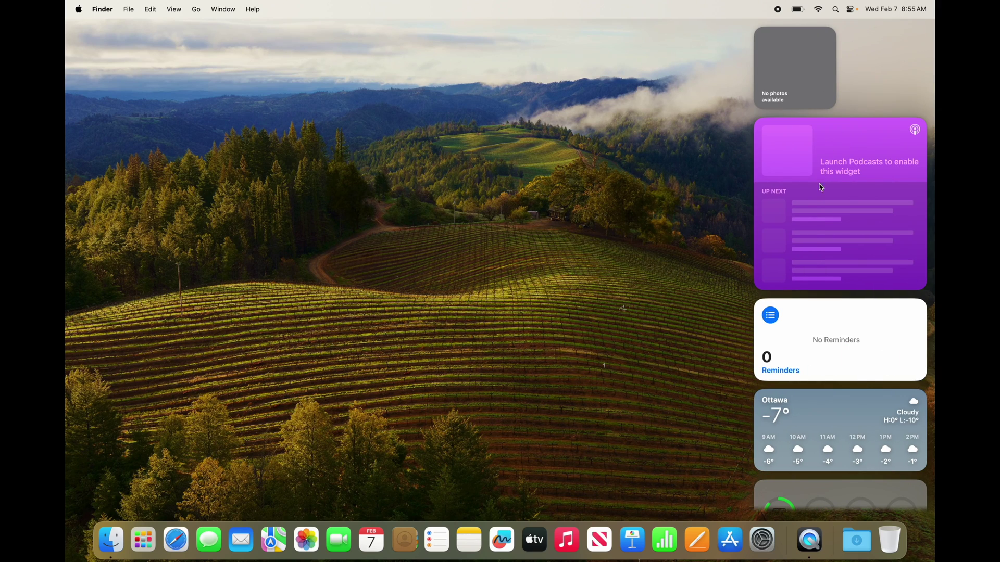
pyautogui.scroll(-3, 870, 352)
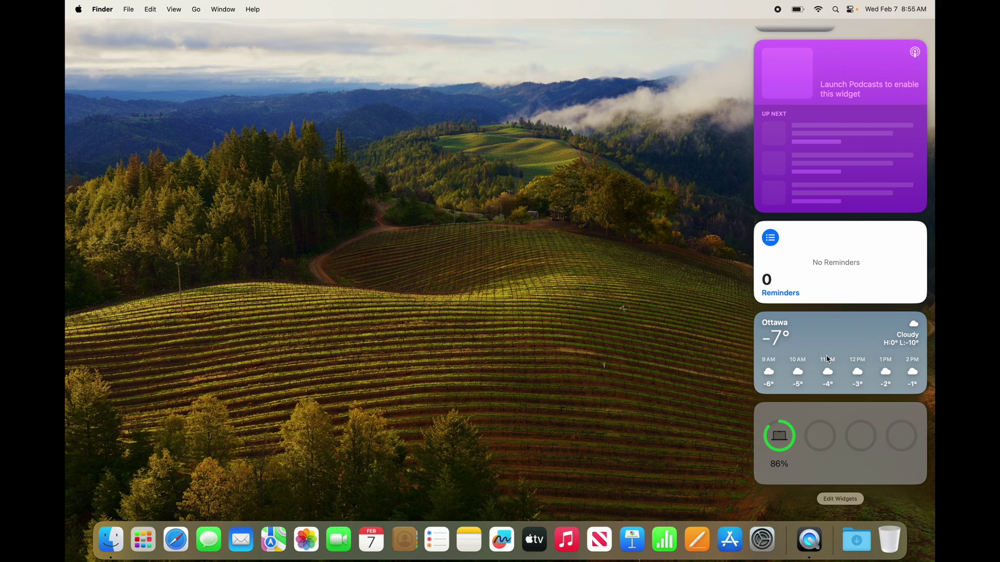
pyautogui.moveTo(849, 353); pyautogui.dragTo(478, 116)
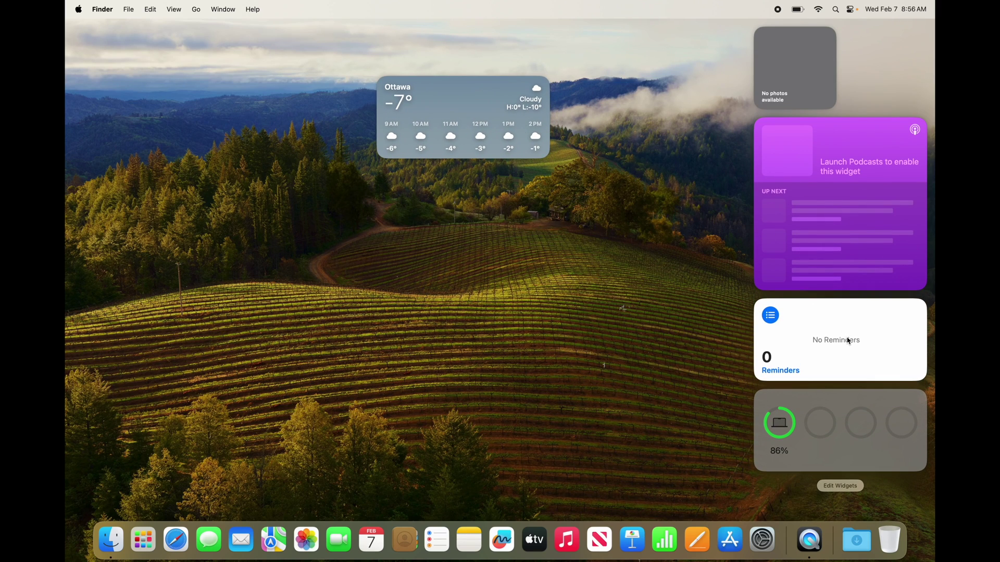
pyautogui.moveTo(848, 341); pyautogui.dragTo(498, 237)
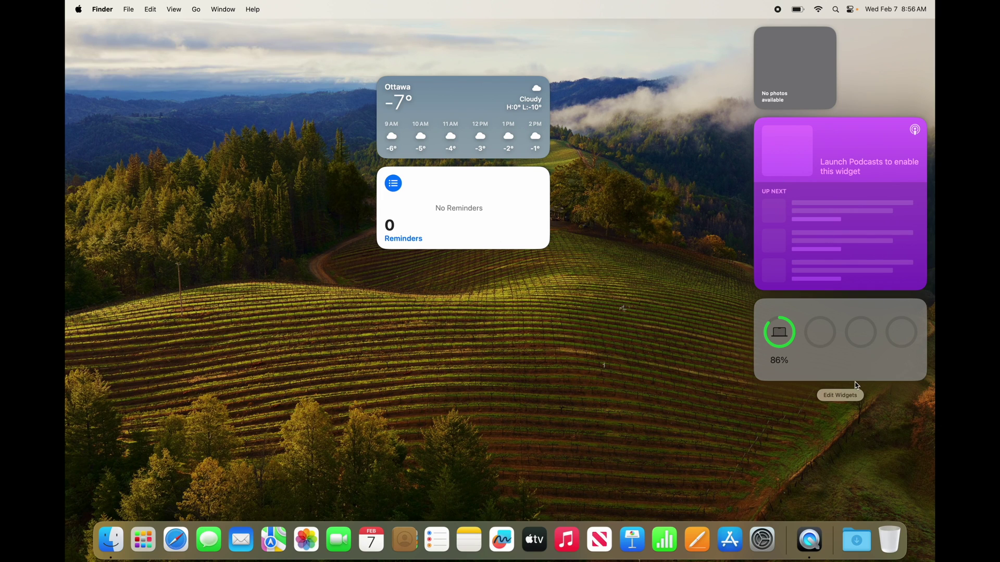
# - Add the suggested small analog Clock widget to Notification Center below the Batteries widget and finish editing
pyautogui.click(840, 395)
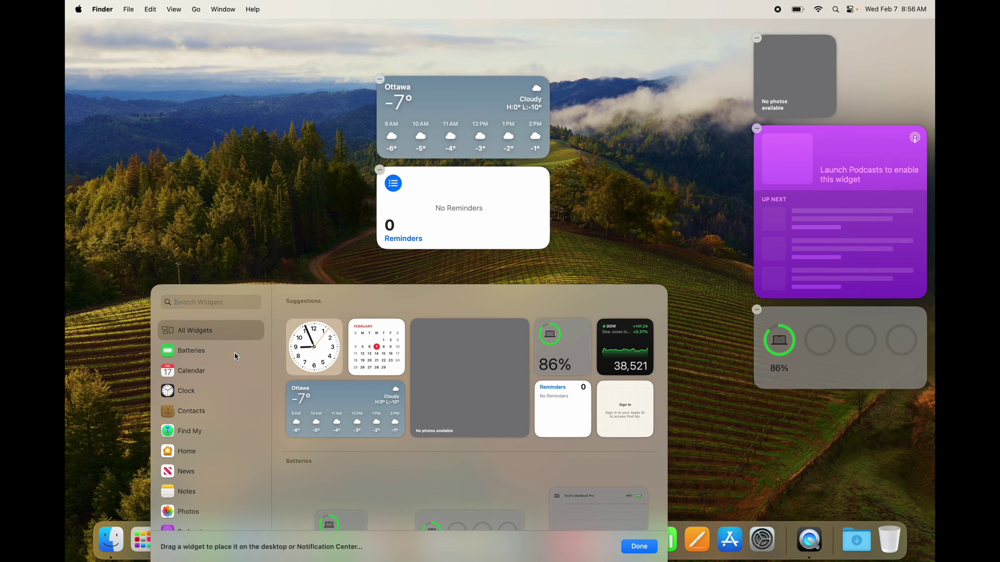
pyautogui.moveTo(310, 352)
pyautogui.moveTo(310, 351); pyautogui.dragTo(795, 432)
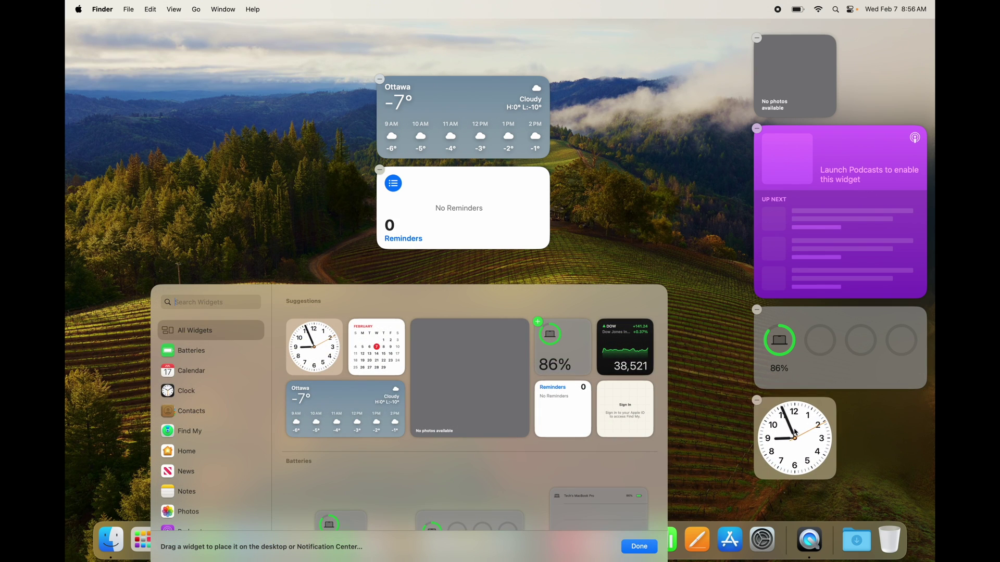
pyautogui.click(732, 353)
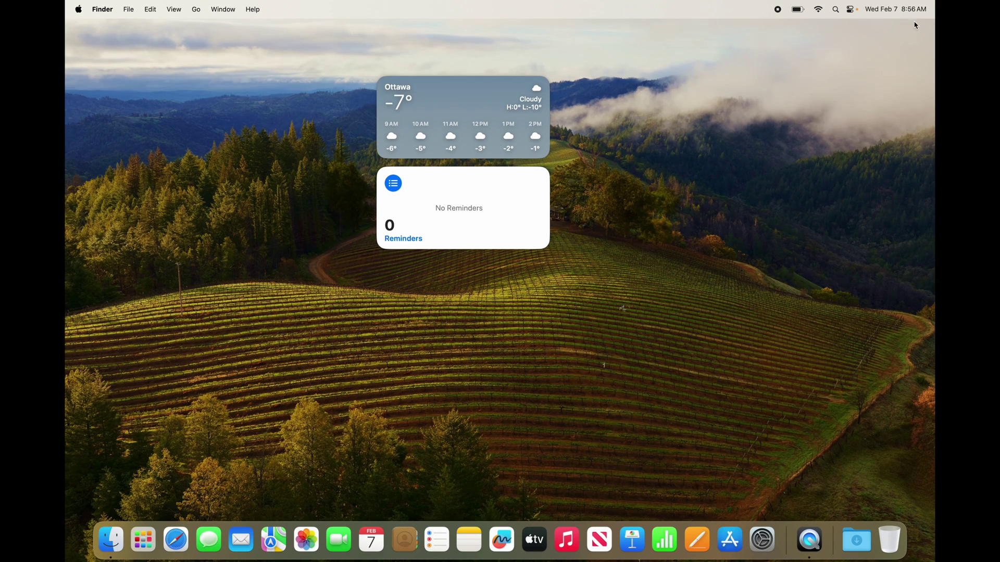
# - Move the Clock widget from Notification Center to the desktop beside the Weather widget, and close Notification Center
pyautogui.click(920, 10)
pyautogui.moveTo(812, 414); pyautogui.dragTo(622, 103)
pyautogui.click(700, 183)
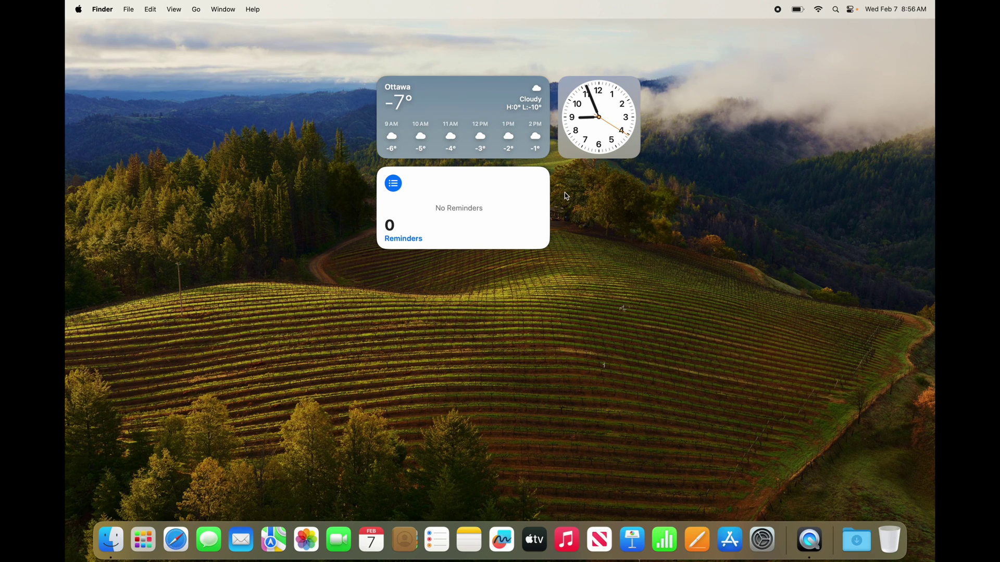
# - Arrange the Reminders, Weather and Clock widgets in one row along the desktop's upper edge, just below the menu bar
pyautogui.moveTo(588, 130); pyautogui.dragTo(793, 101)
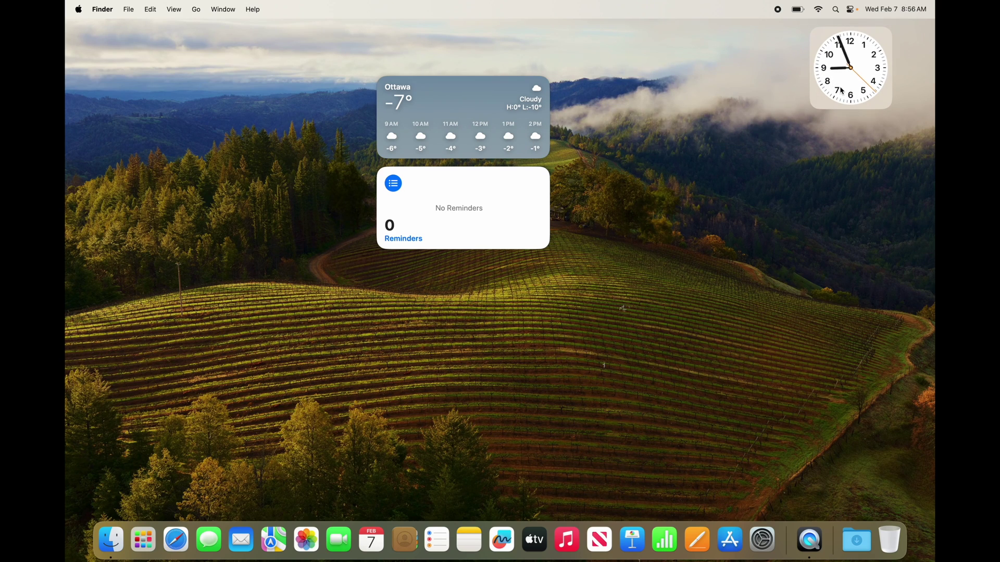
pyautogui.moveTo(485, 117); pyautogui.dragTo(706, 70)
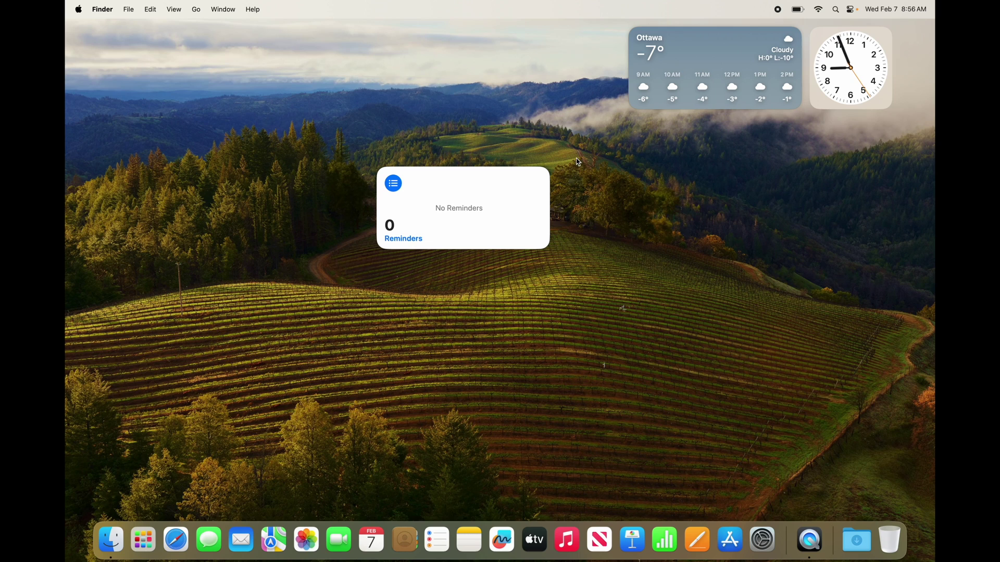
pyautogui.moveTo(502, 192); pyautogui.dragTo(539, 66)
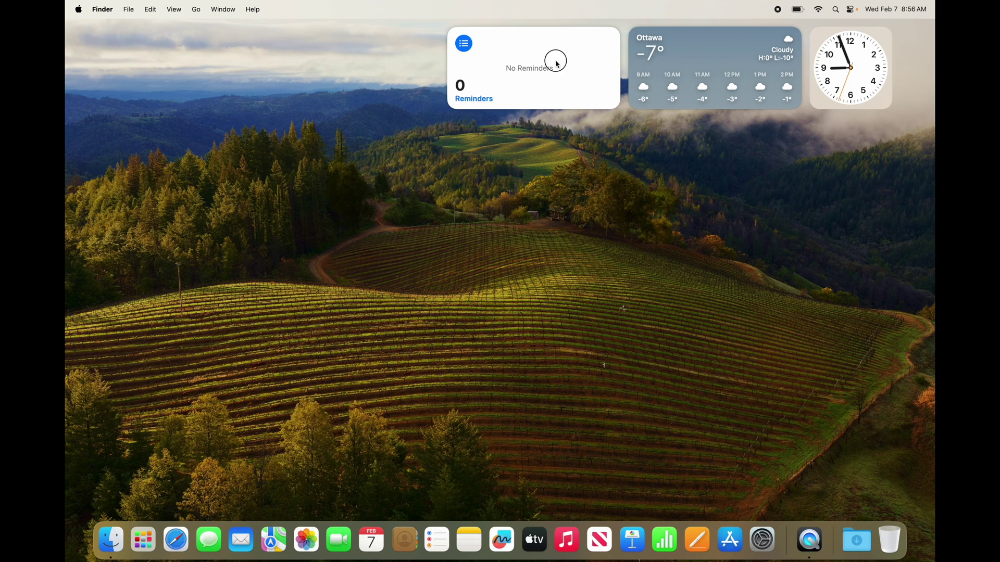
# - Rearrange the desktop widgets into a row across the middle of the desktop, ordered Clock, Reminders, Weather
pyautogui.moveTo(556, 61); pyautogui.dragTo(468, 263)
pyautogui.moveTo(678, 82); pyautogui.dragTo(603, 284)
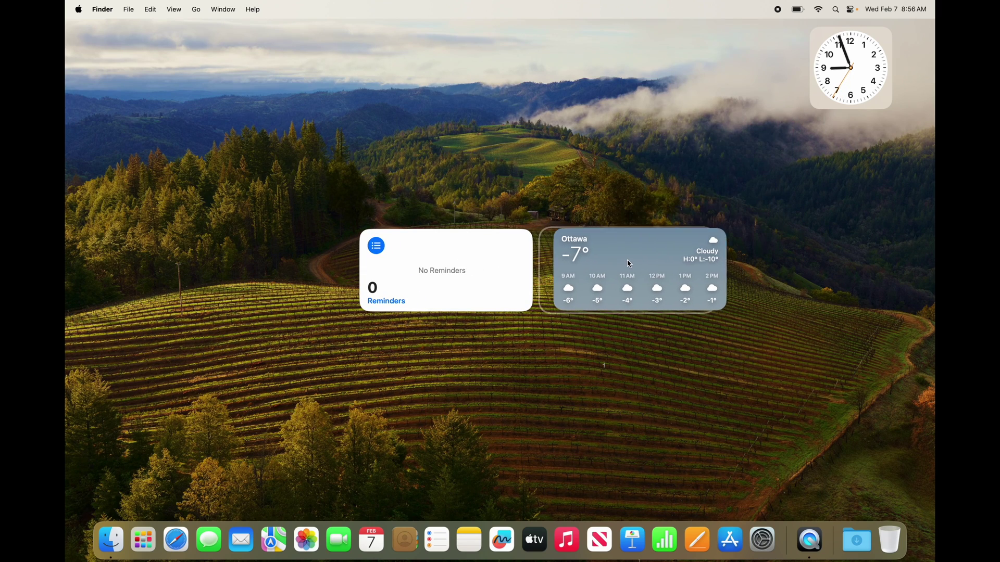
pyautogui.moveTo(814, 87); pyautogui.dragTo(587, 161)
pyautogui.moveTo(317, 265); pyautogui.dragTo(315, 266)
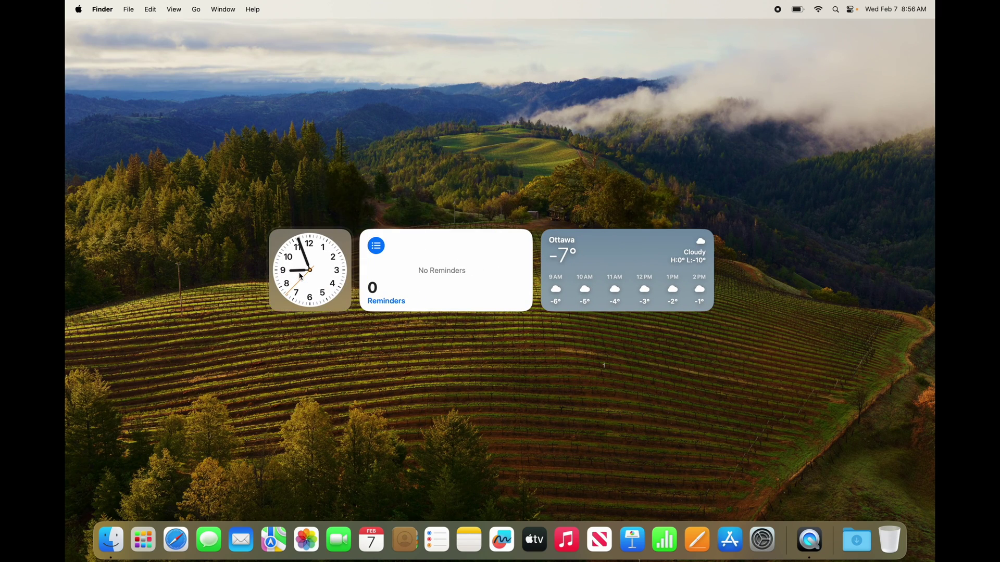
# - Open the Weather app from its desktop widget, allow it to use the current location, and close its window
pyautogui.click(637, 254)
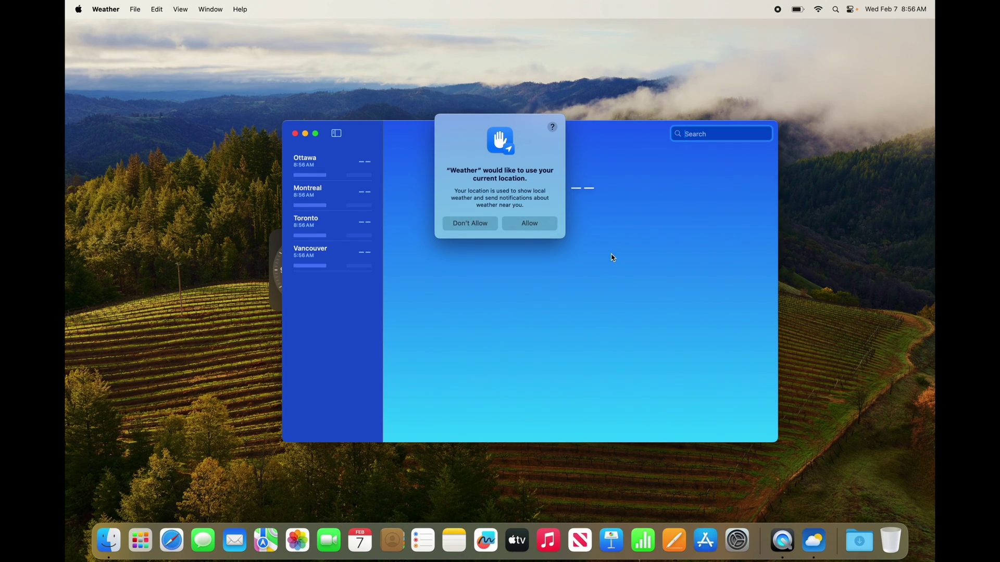
pyautogui.click(295, 136)
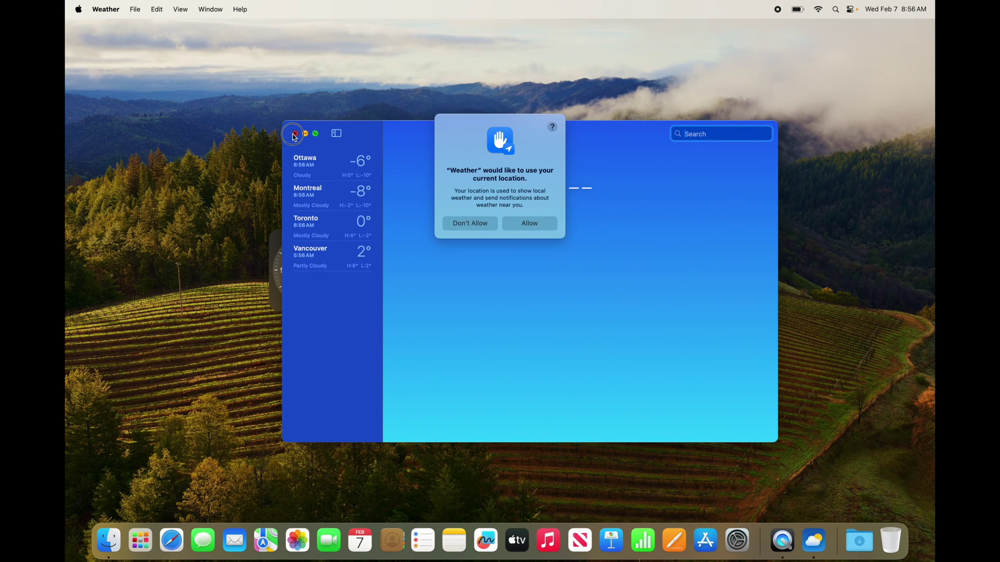
pyautogui.click(533, 224)
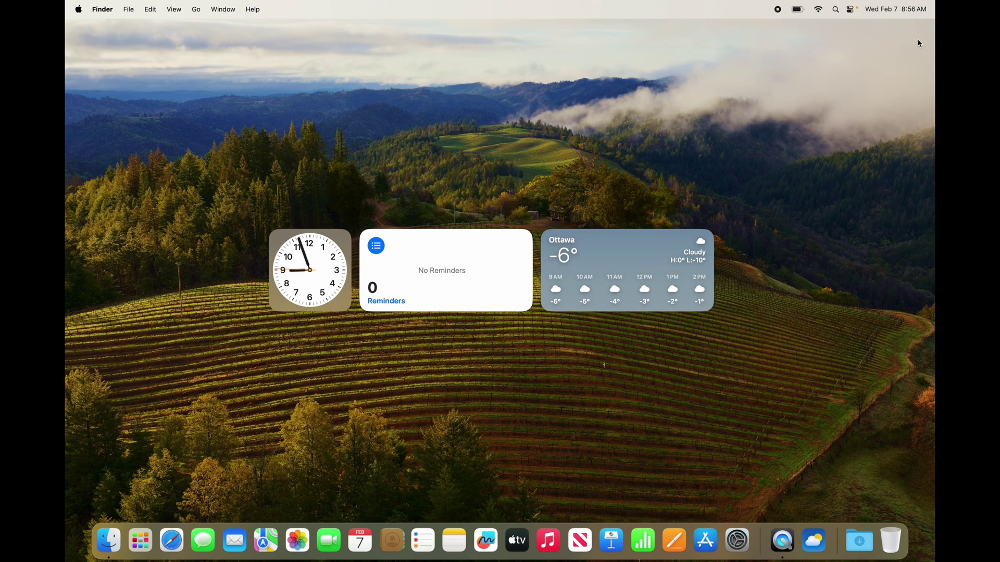
# - Remove the Weather, Reminders and Clock widgets from the desktop in widget editing mode, and close the widget gallery
pyautogui.click(903, 9)
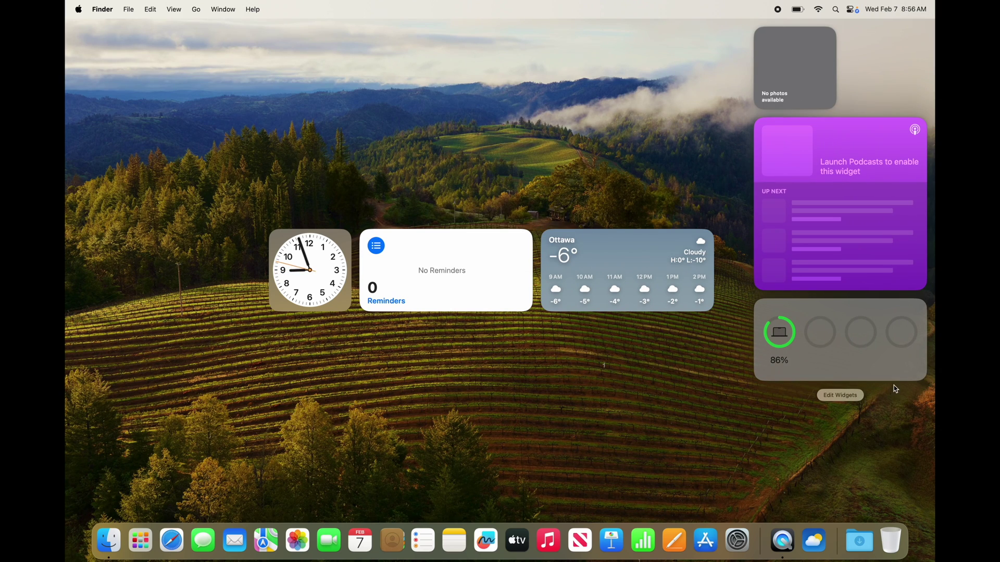
pyautogui.click(852, 397)
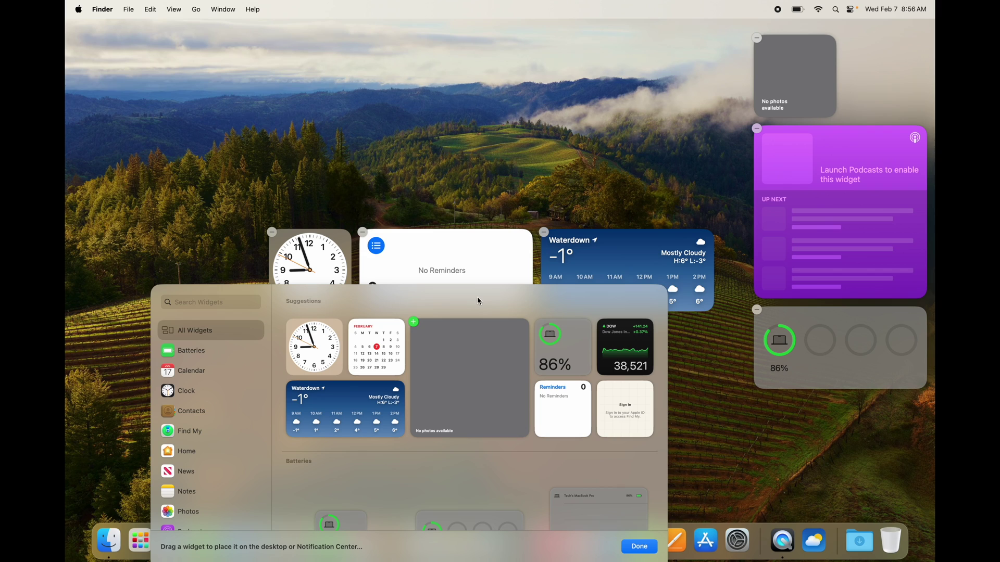
pyautogui.click(544, 234)
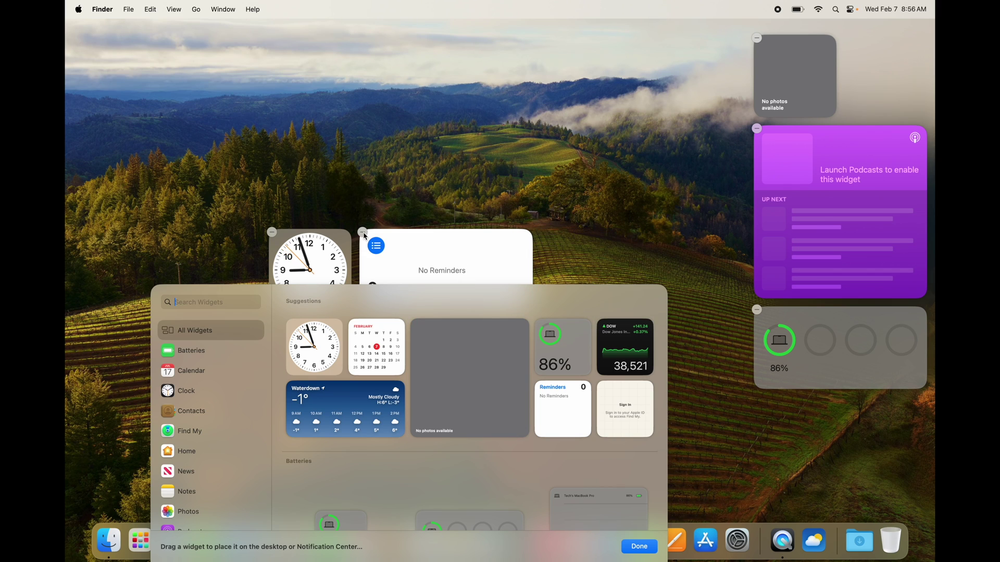
pyautogui.click(362, 232)
pyautogui.click(276, 235)
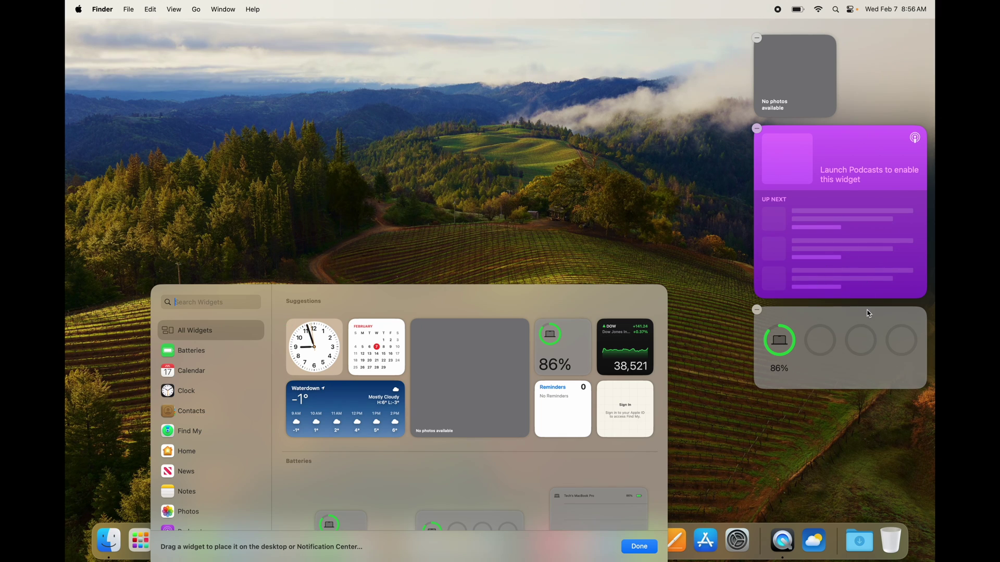
pyautogui.click(614, 141)
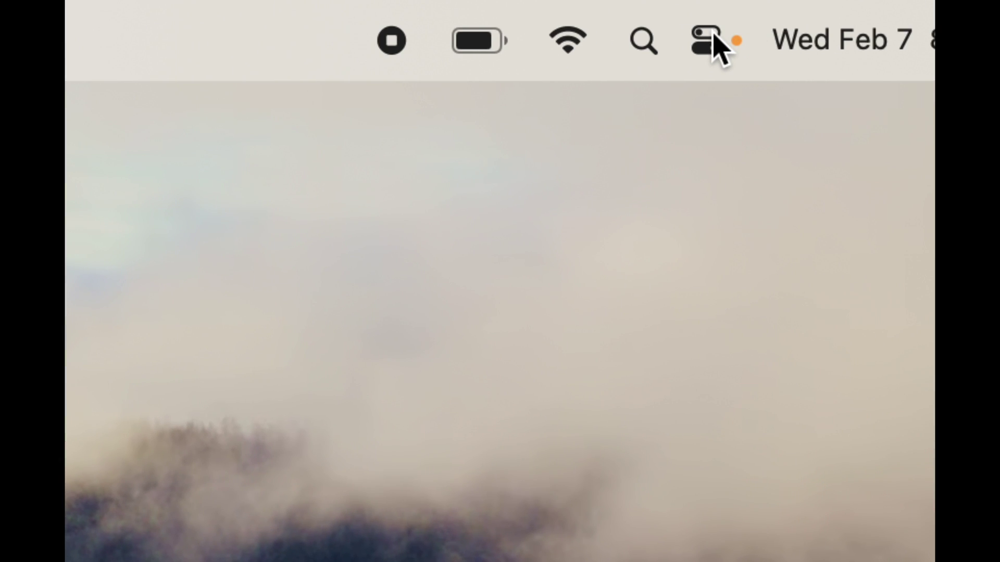
# - Look over the quick controls in Control Center, view the AirDrop page in a Finder window, and close both
pyautogui.click(714, 39)
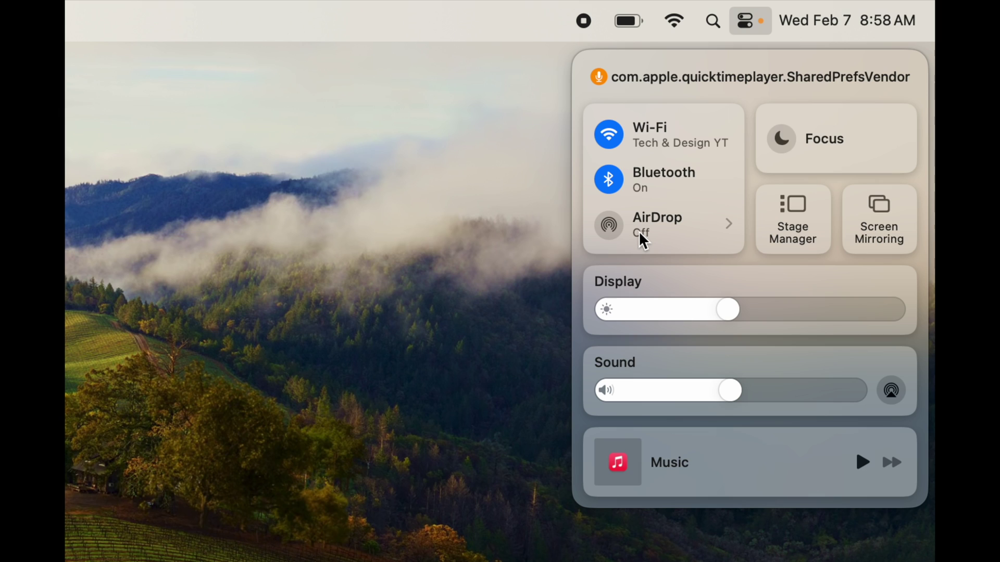
pyautogui.click(529, 234)
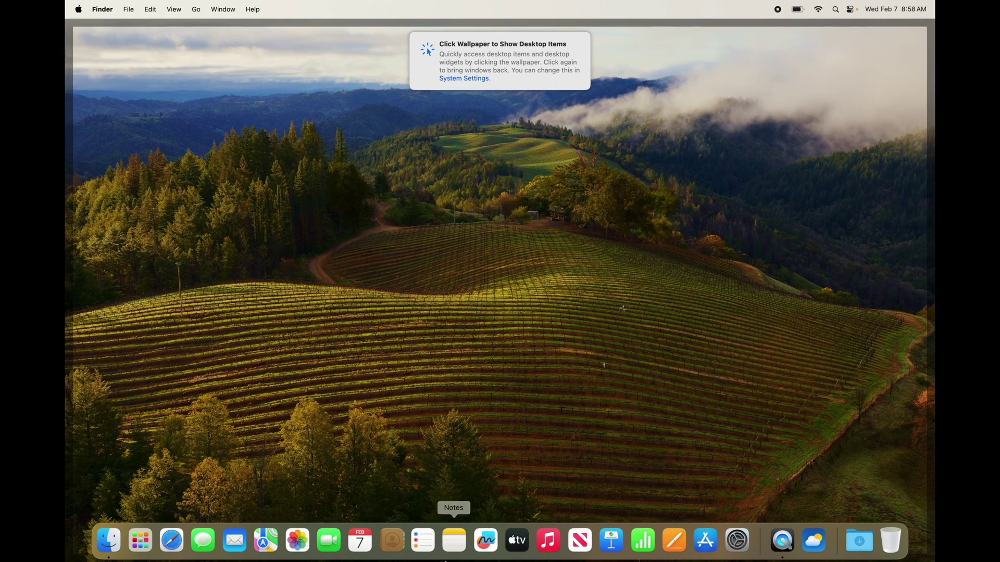
pyautogui.click(108, 541)
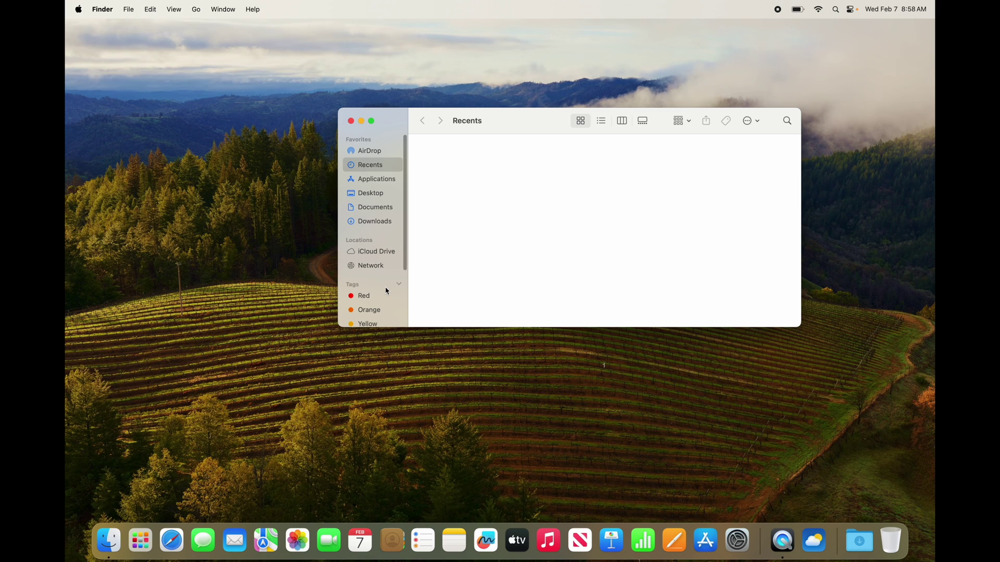
pyautogui.click(371, 156)
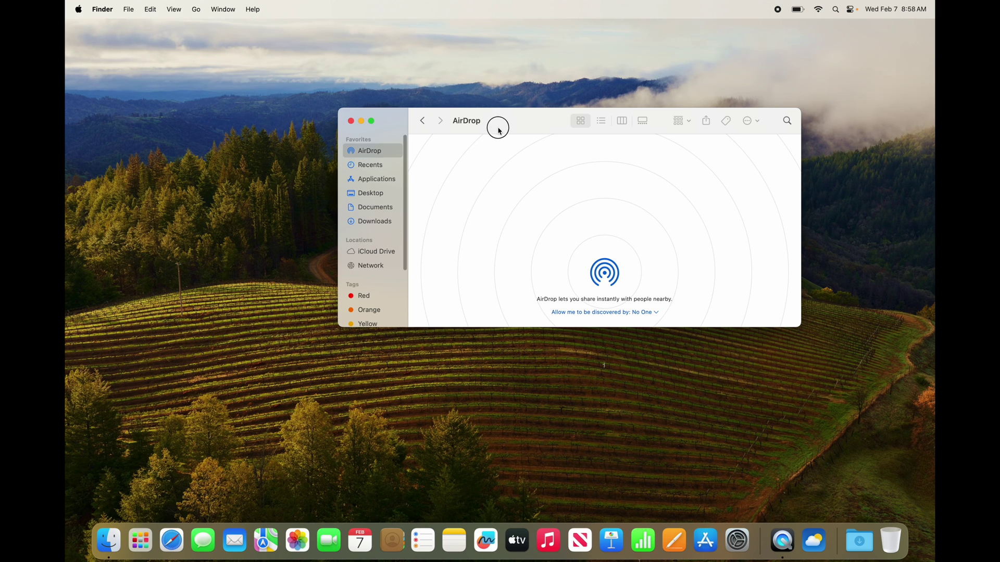
pyautogui.moveTo(497, 127); pyautogui.dragTo(374, 126)
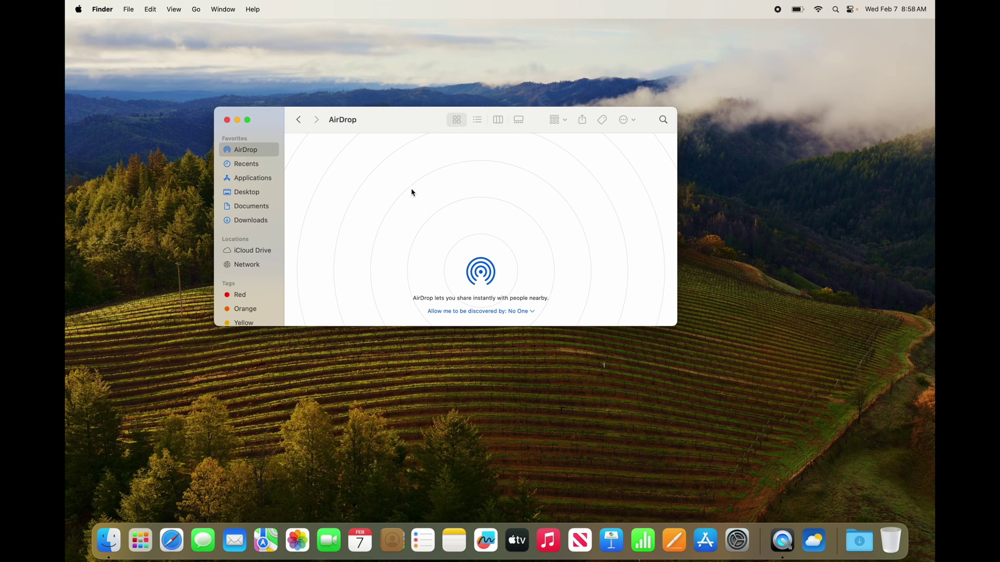
pyautogui.click(228, 120)
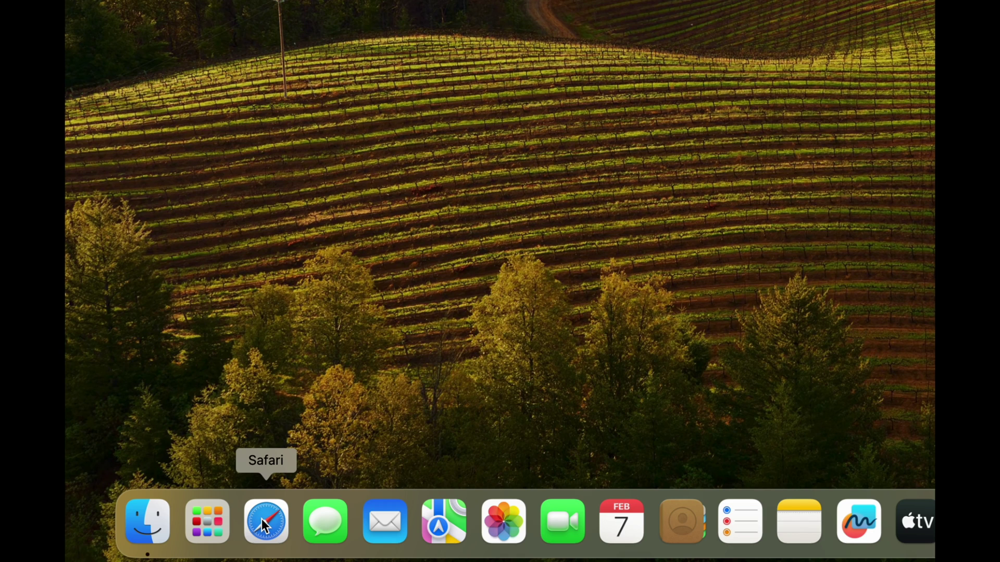
# - Open Mail, choose Google as the account provider, continue to the sign-in window, and close it without signing in
pyautogui.click(378, 527)
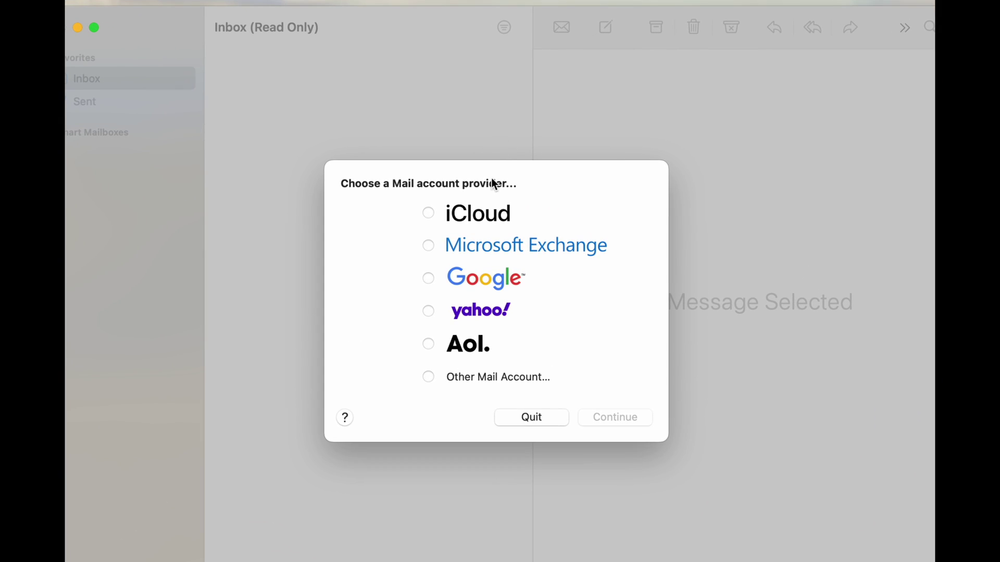
pyautogui.click(429, 280)
pyautogui.click(620, 419)
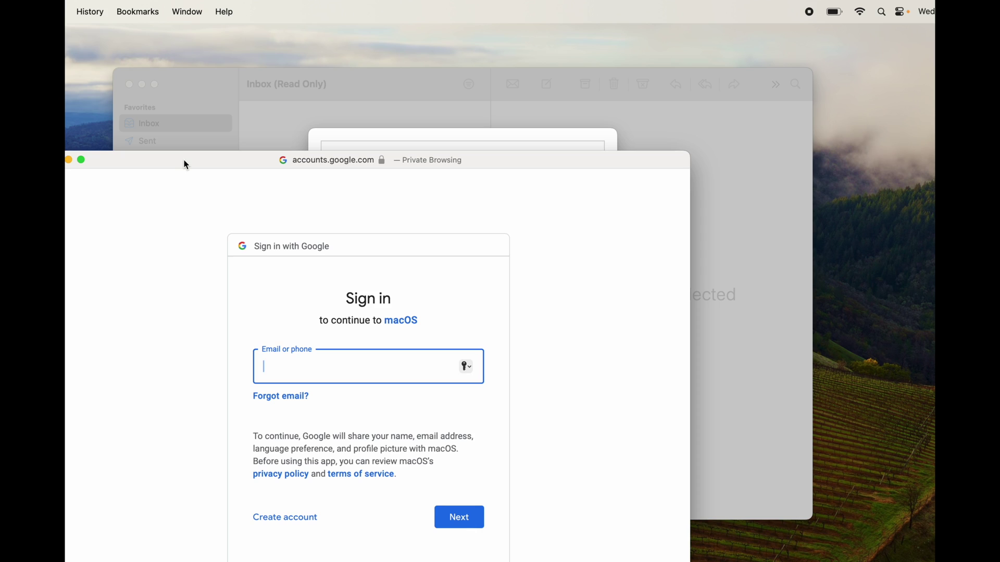
pyautogui.moveTo(186, 165); pyautogui.dragTo(318, 133)
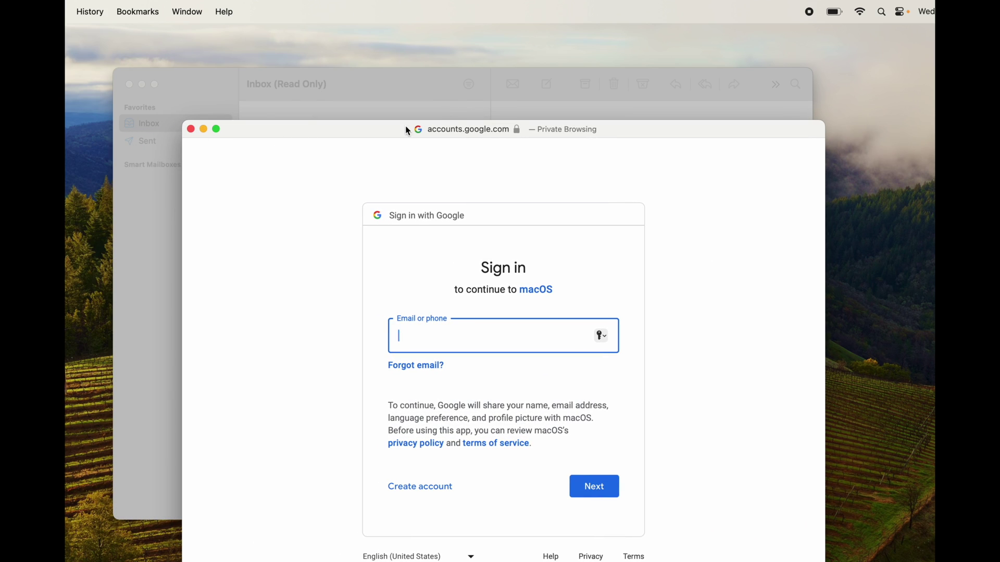
pyautogui.click(191, 129)
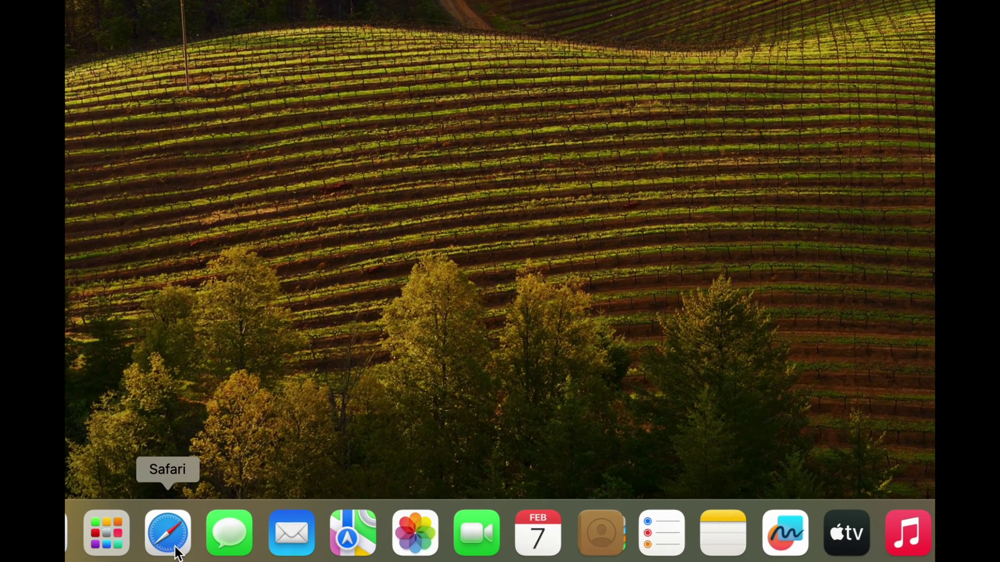
# - Open Safari and search the web for "google chrome"
pyautogui.click(173, 547)
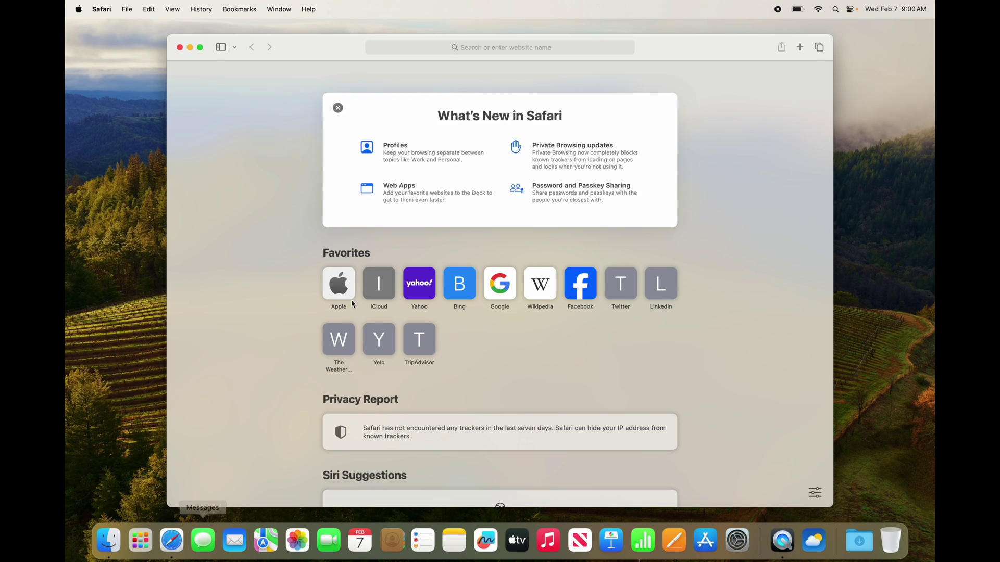
pyautogui.click(472, 52)
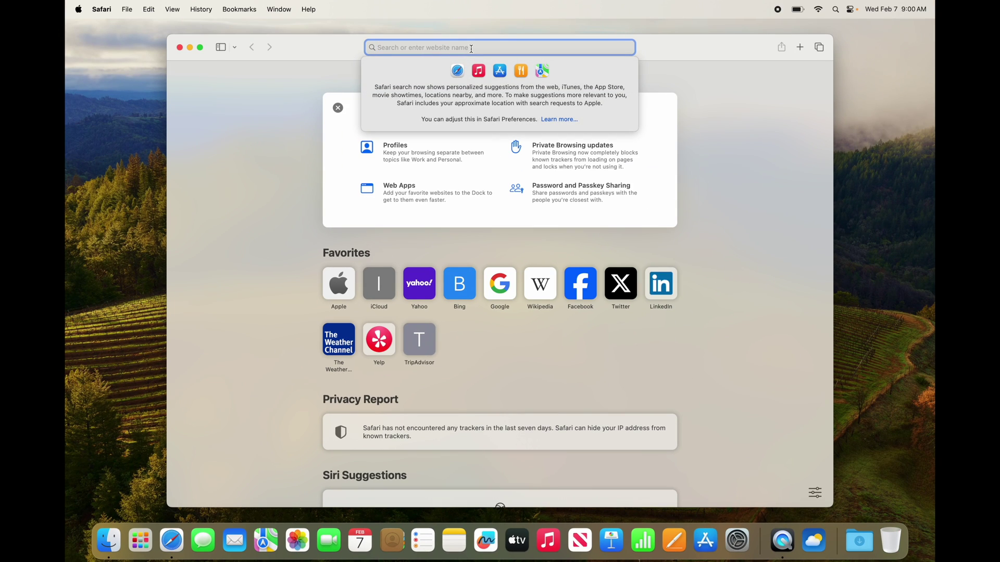
pyautogui.write('google crhom')
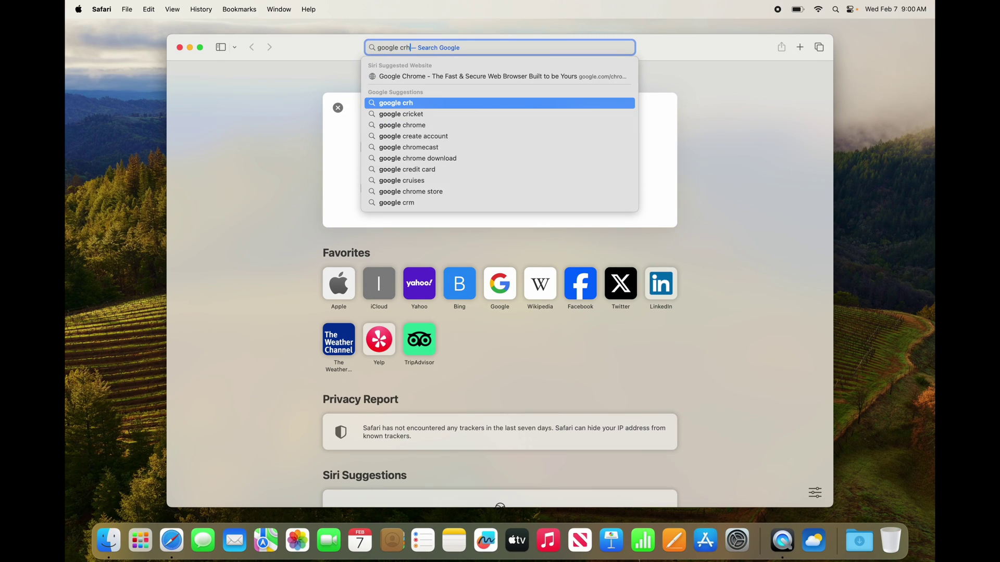
pyautogui.press('BackSpace')
pyautogui.press('BackSpace')
pyautogui.press('BackSpace')
pyautogui.press('BackSpace')
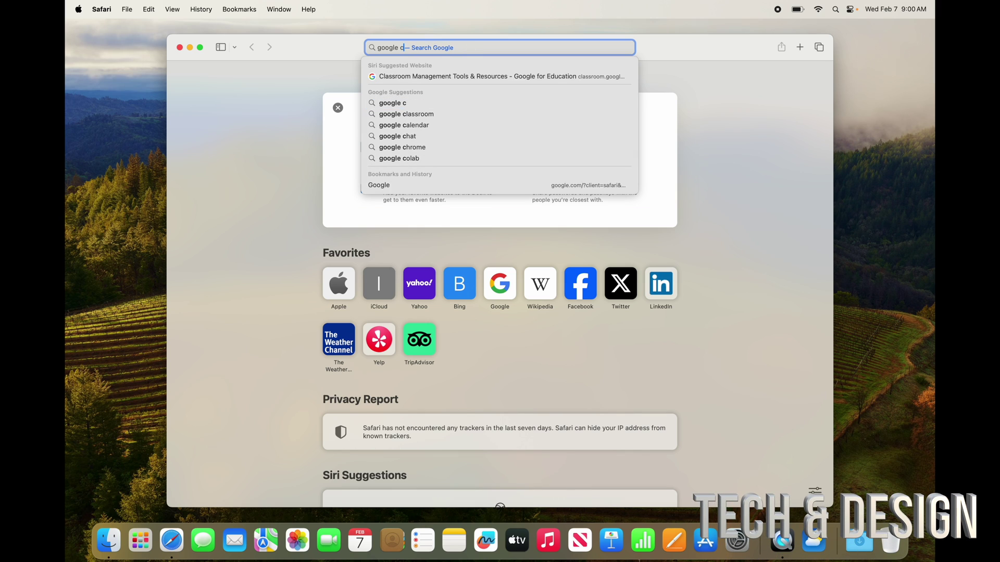
pyautogui.write('hrome')
pyautogui.press('Return')
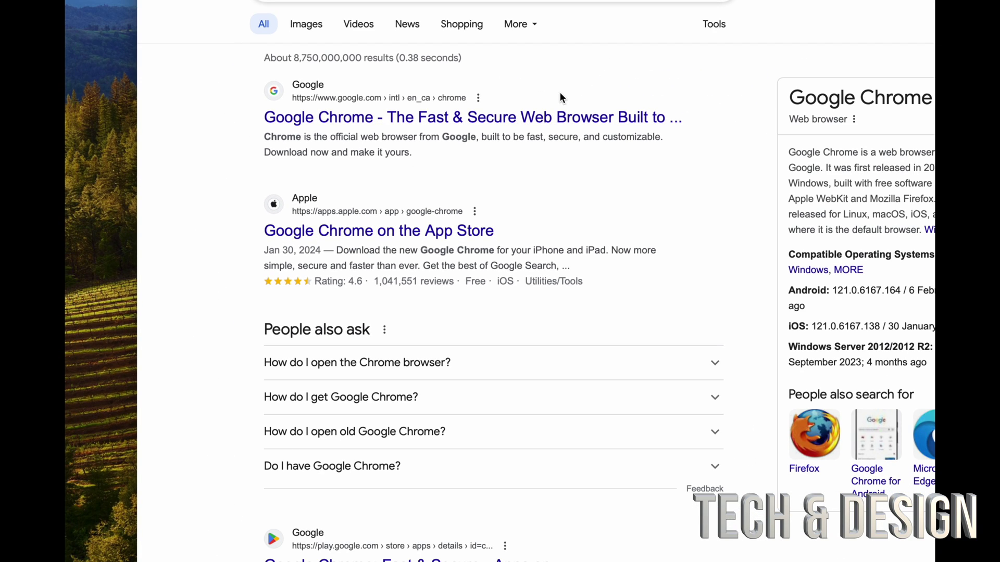
# - Open the official Google Chrome search result, check the page's full web address, and return to the results
pyautogui.click(479, 119)
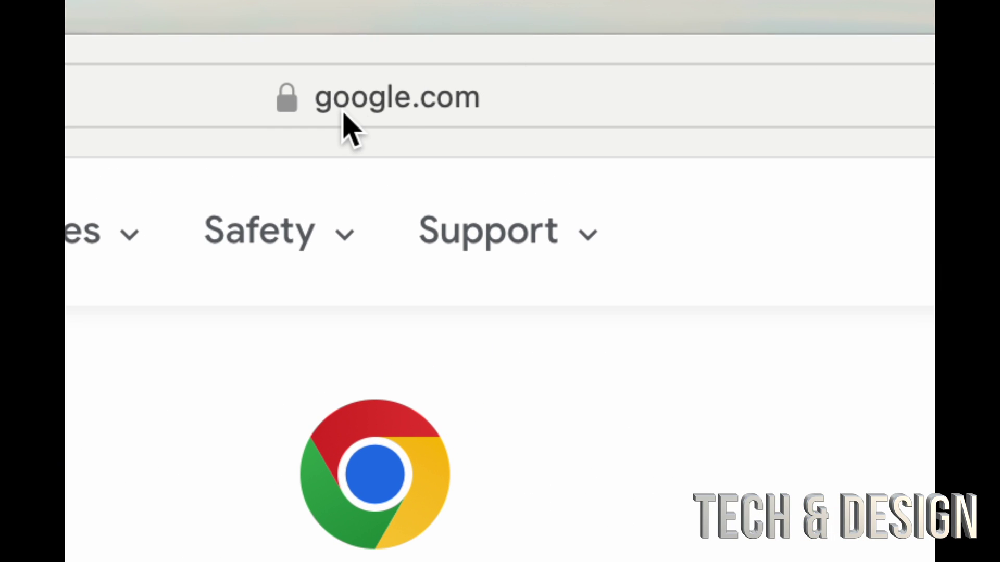
pyautogui.click(469, 101)
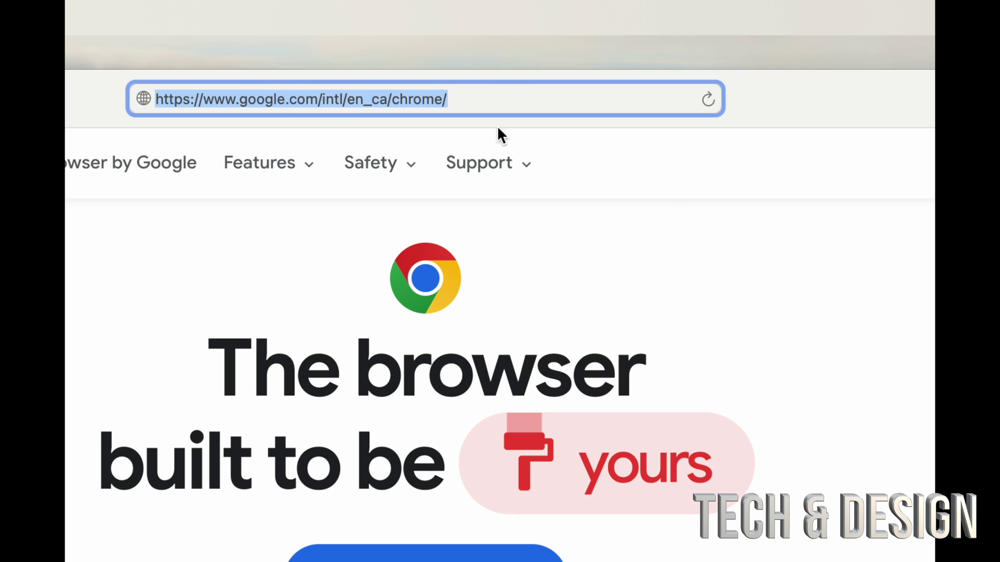
pyautogui.click(469, 164)
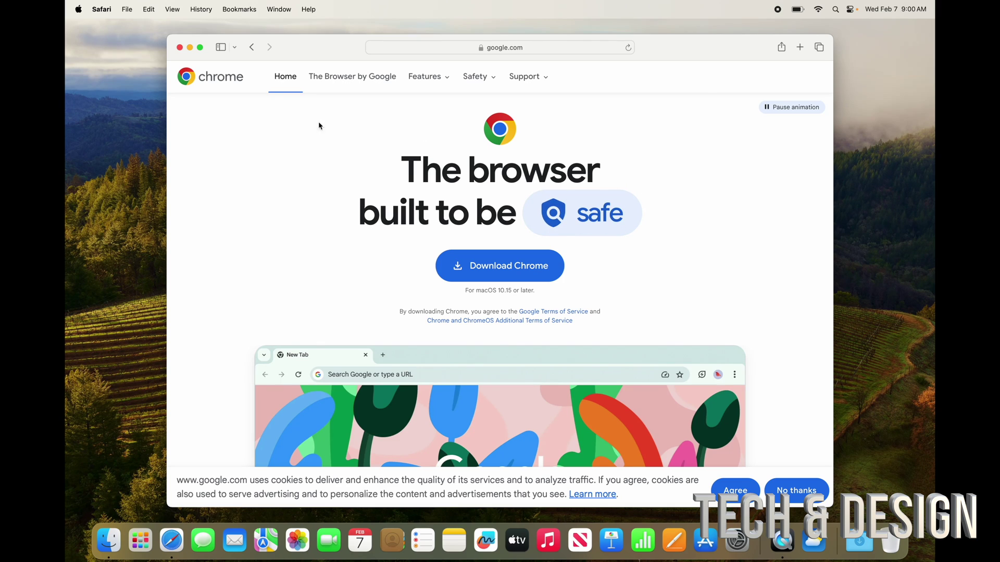
pyautogui.click(252, 47)
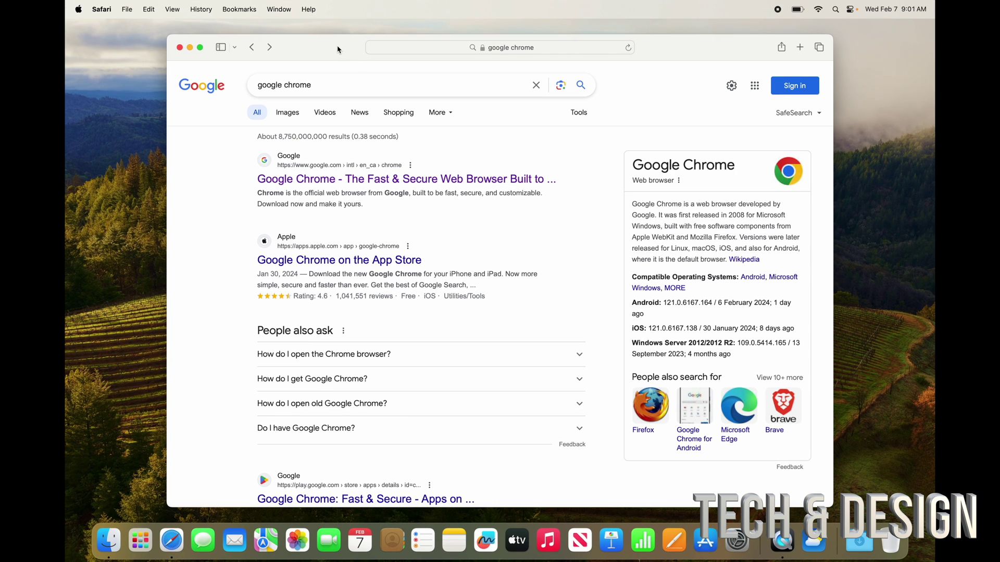
# - Reposition the Safari window on the desktop, view the suggestions for the "google chrome" query, and quit Safari
pyautogui.moveTo(338, 49); pyautogui.dragTo(380, 95)
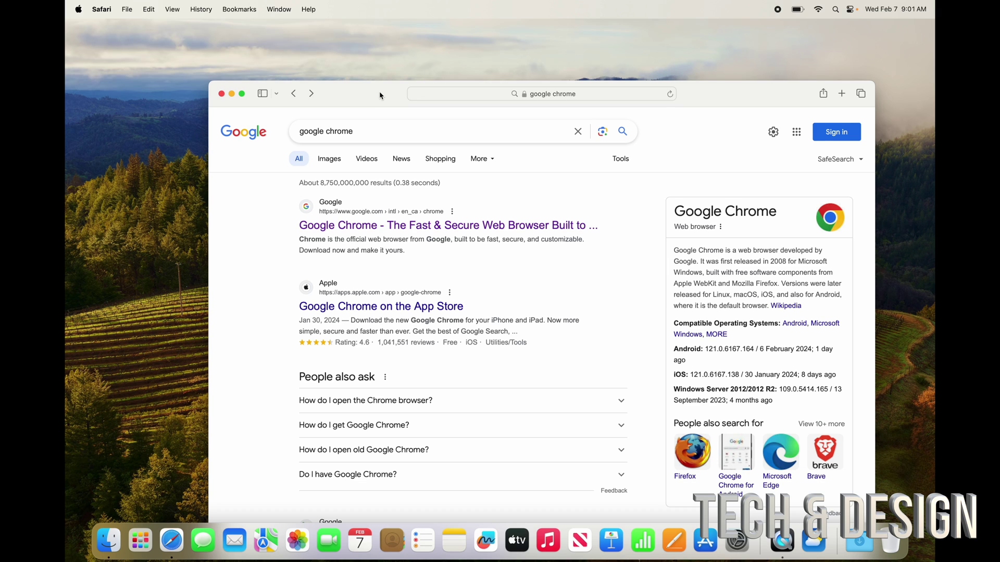
pyautogui.moveTo(380, 95); pyautogui.dragTo(297, 43)
pyautogui.click(344, 75)
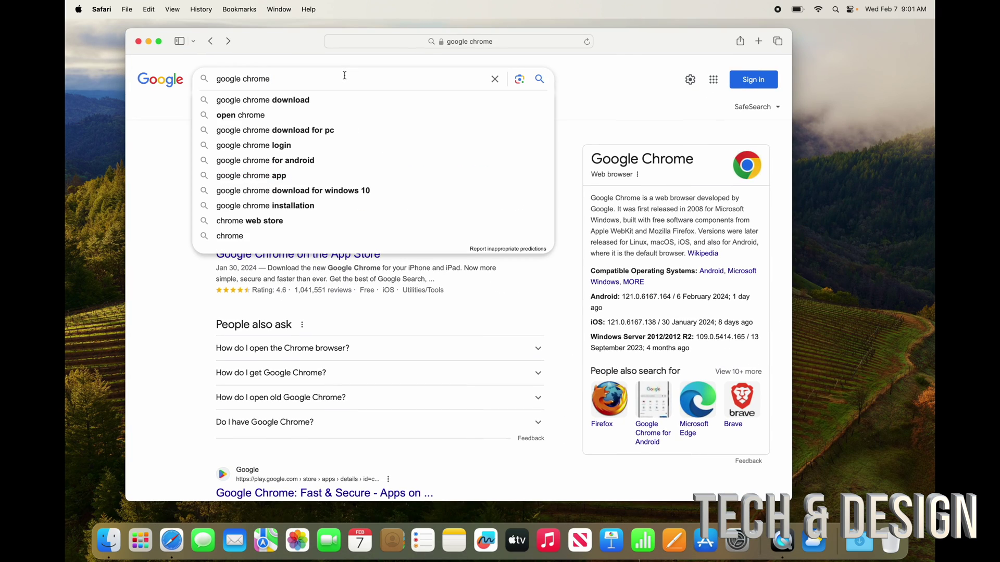
pyautogui.press('super+q')
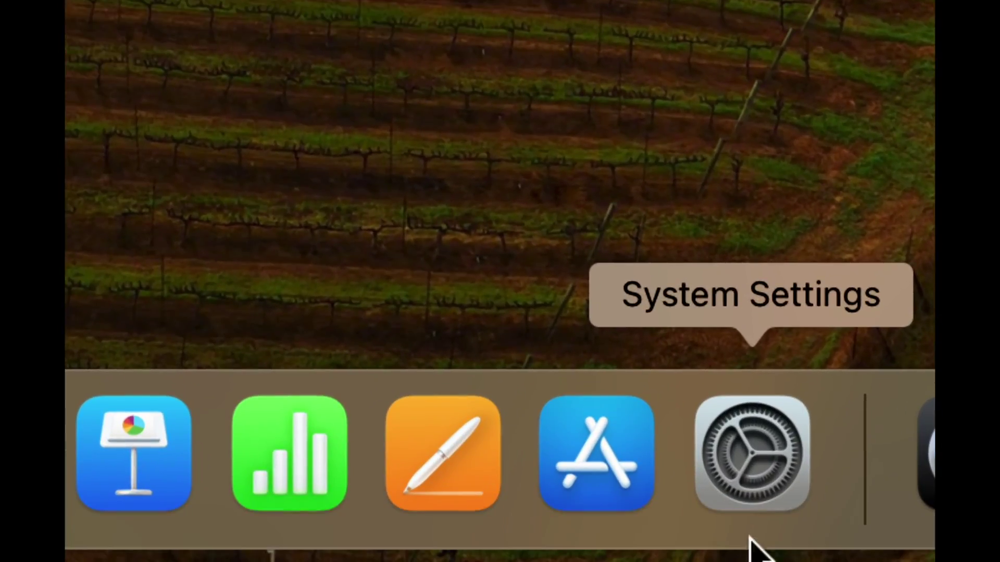
# - Search System Settings for "dock" and open the Desktop & Dock settings
pyautogui.click(749, 487)
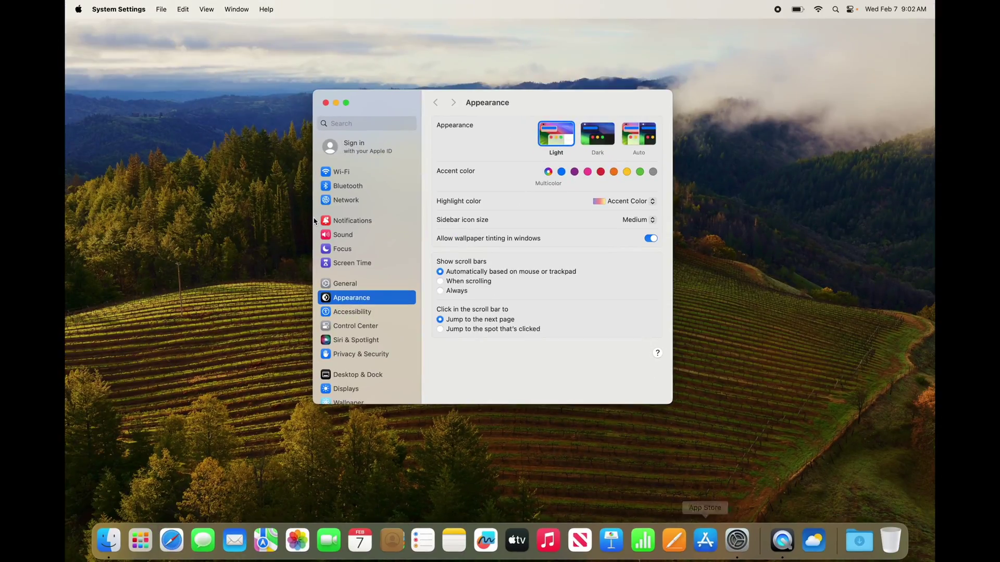
pyautogui.click(353, 124)
pyautogui.write('dock')
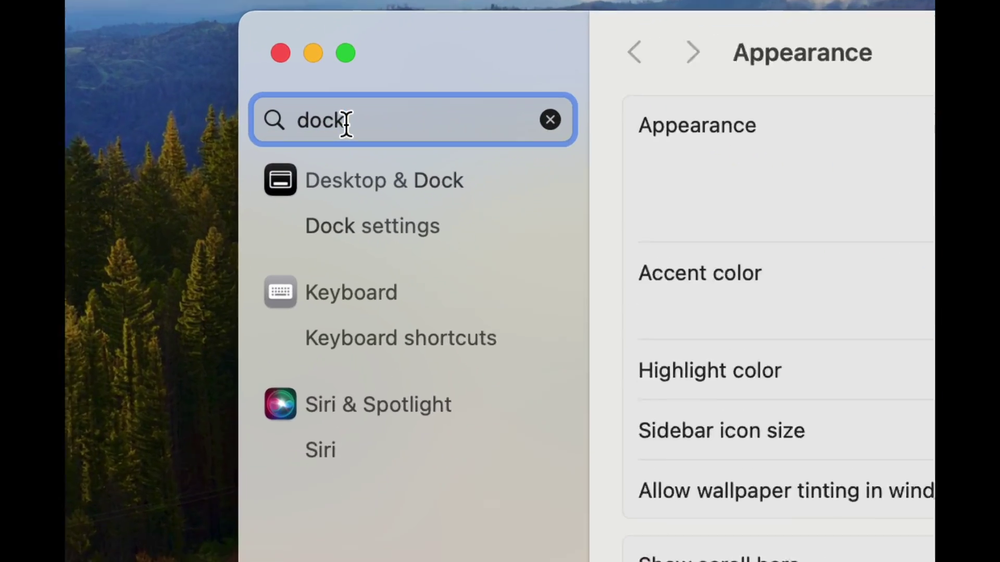
pyautogui.click(393, 181)
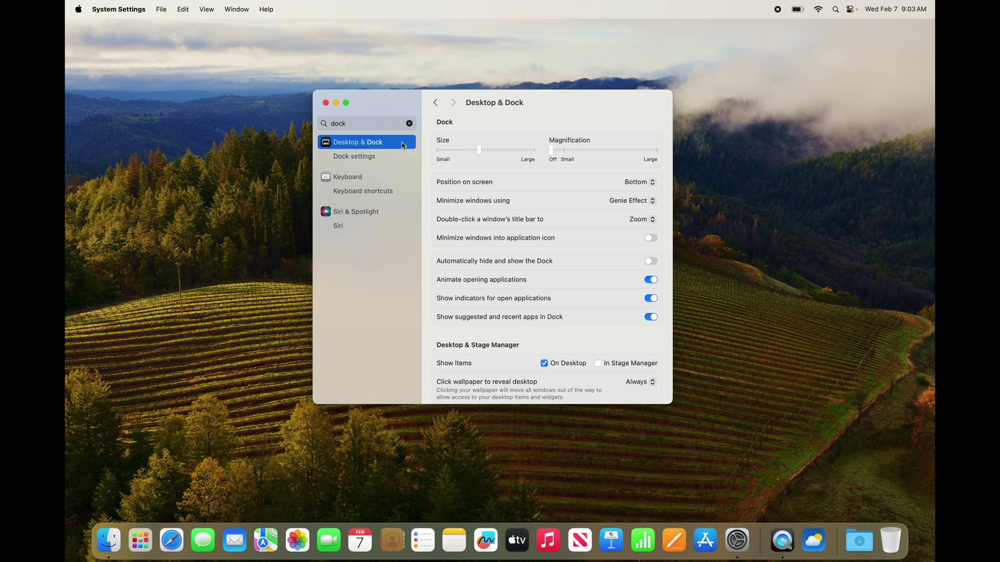
# - Set the Dock's size and magnification to about mid-range, turn on automatically hiding and showing the Dock, and close the settings
pyautogui.moveTo(479, 151)
pyautogui.mouseDown()
pyautogui.moveTo(543, 156)
pyautogui.moveTo(425, 160)
pyautogui.moveTo(474, 150)
pyautogui.moveTo(487, 158)
pyautogui.mouseUp()
pyautogui.moveTo(553, 155); pyautogui.dragTo(569, 153)
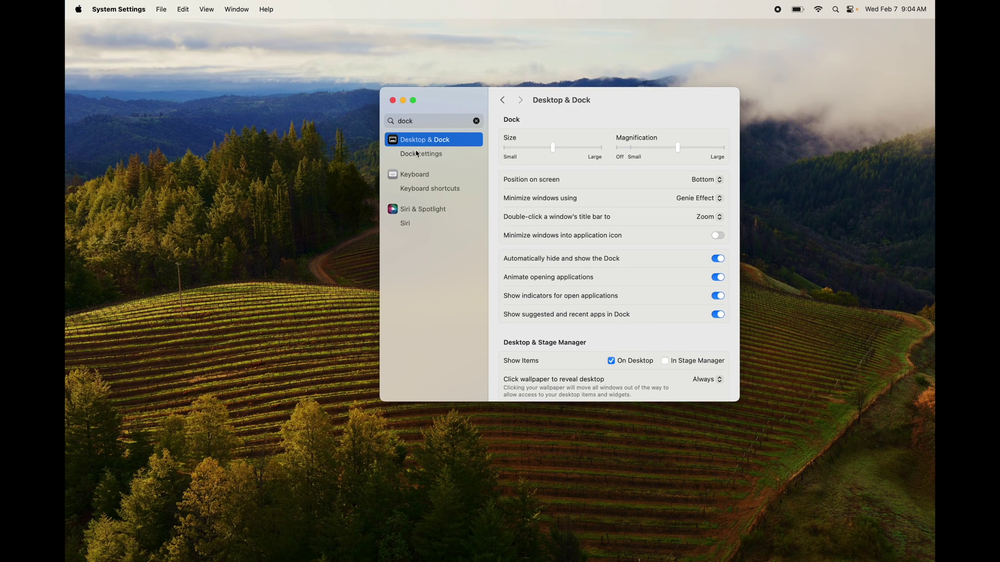
pyautogui.click(392, 100)
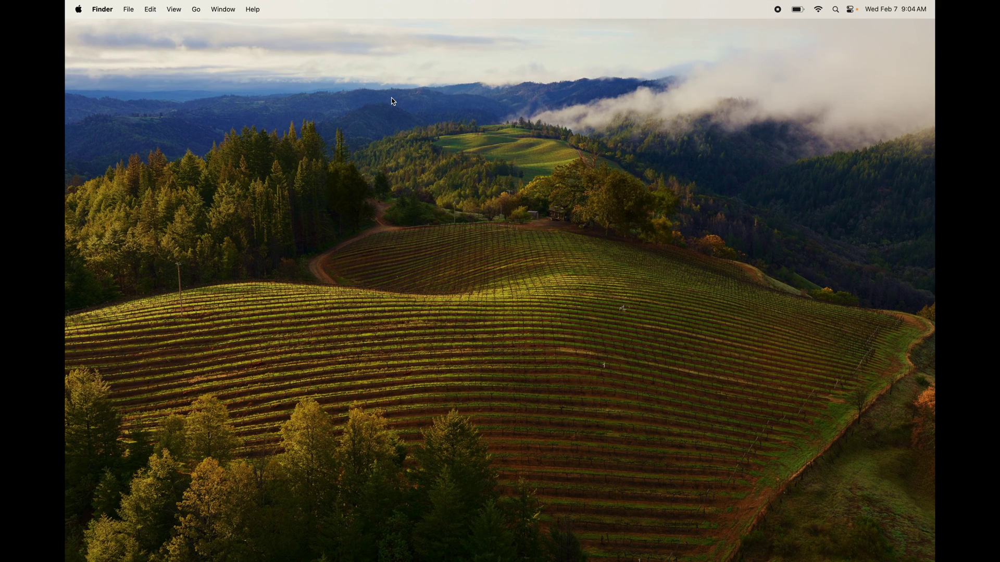
# - Reveal the hidden Dock and remove the News app from it
pyautogui.moveTo(584, 561)
pyautogui.moveTo(451, 560)
pyautogui.moveTo(547, 560)
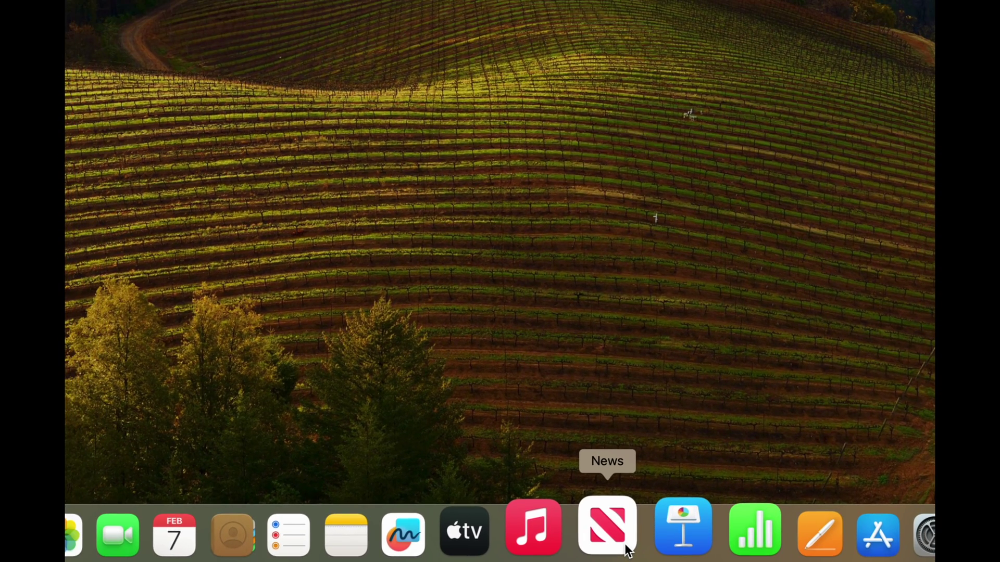
pyautogui.moveTo(629, 551); pyautogui.dragTo(591, 272)
pyautogui.moveTo(567, 561)
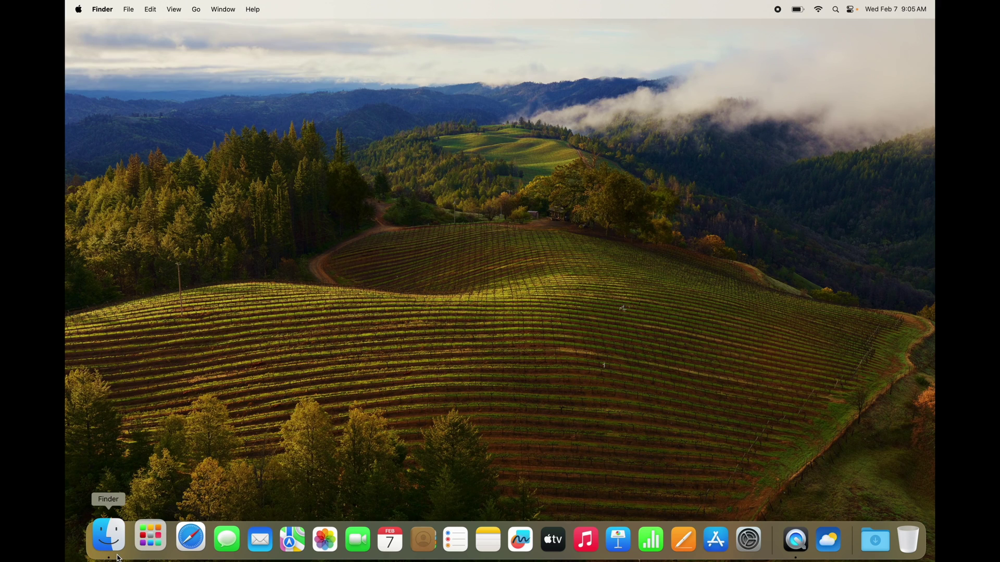
# - Open the Applications folder in Finder, then reposition and enlarge its window to show more apps
pyautogui.click(119, 557)
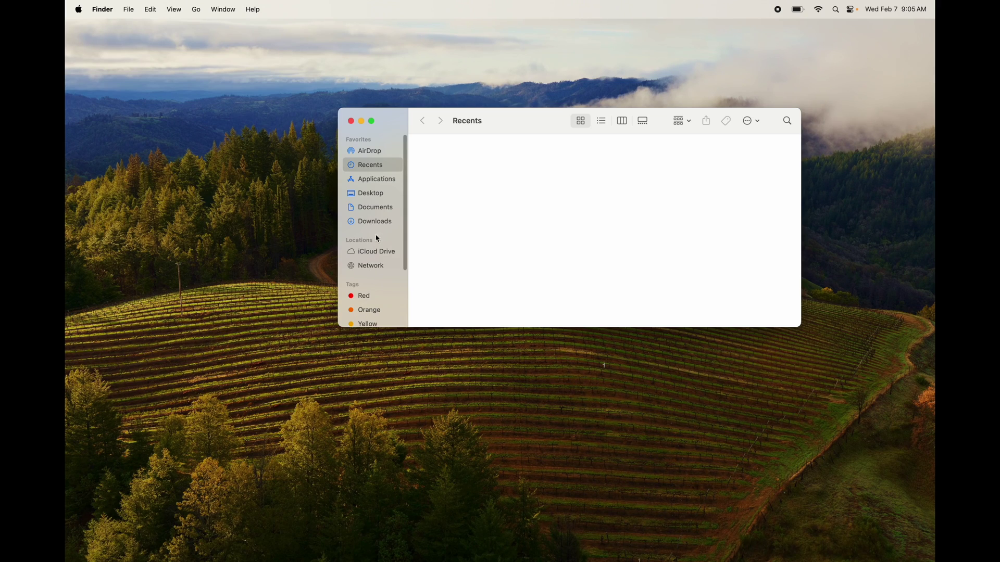
pyautogui.click(378, 182)
pyautogui.moveTo(513, 121); pyautogui.dragTo(448, 98)
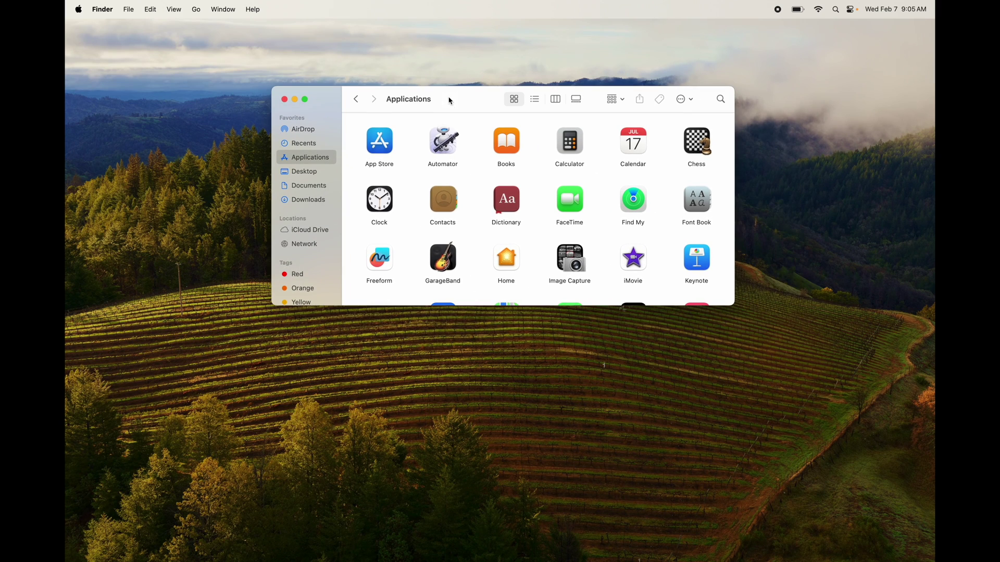
pyautogui.scroll(-10, 559, 178)
pyautogui.scroll(10, 558, 177)
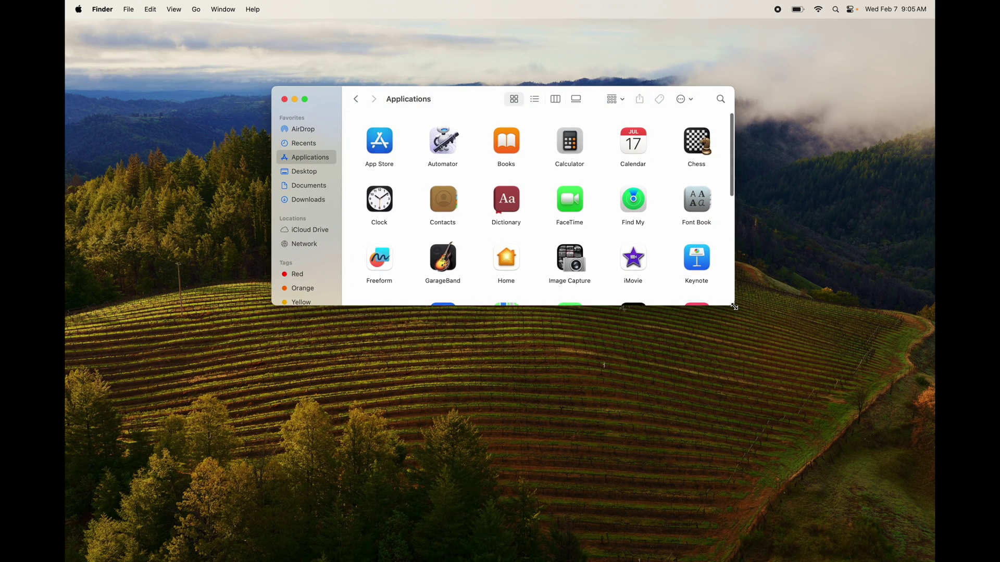
pyautogui.moveTo(733, 306); pyautogui.dragTo(888, 392)
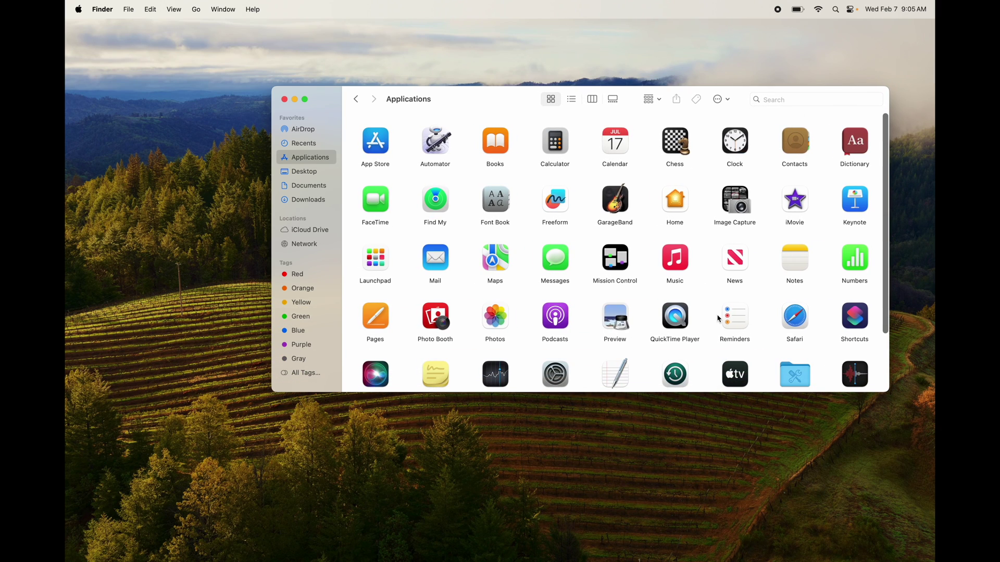
# - Add the Weather app from the Applications folder to the Dock between Freeform and TV
pyautogui.scroll(-2, 719, 318)
pyautogui.scroll(-3, 718, 319)
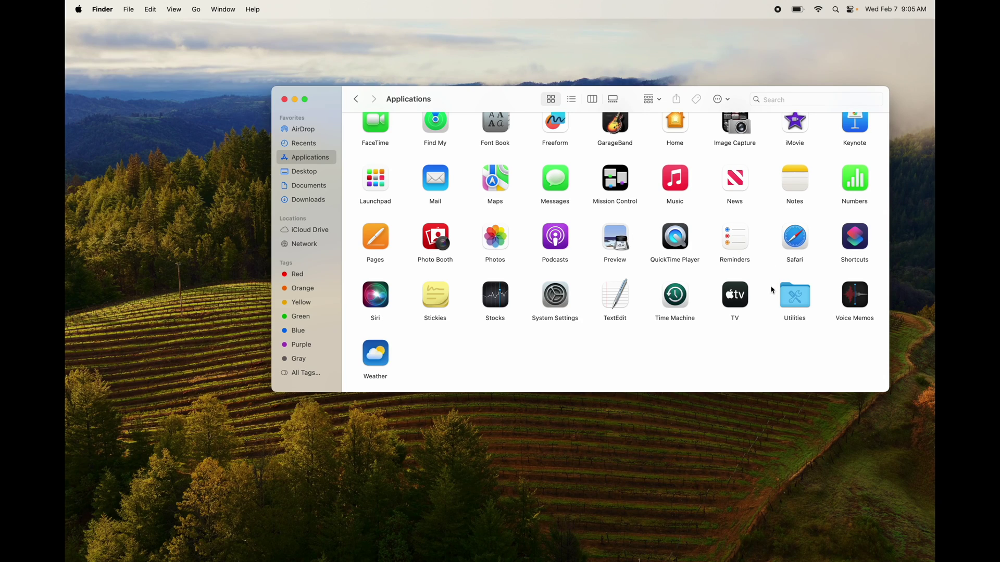
pyautogui.moveTo(375, 354); pyautogui.dragTo(517, 540)
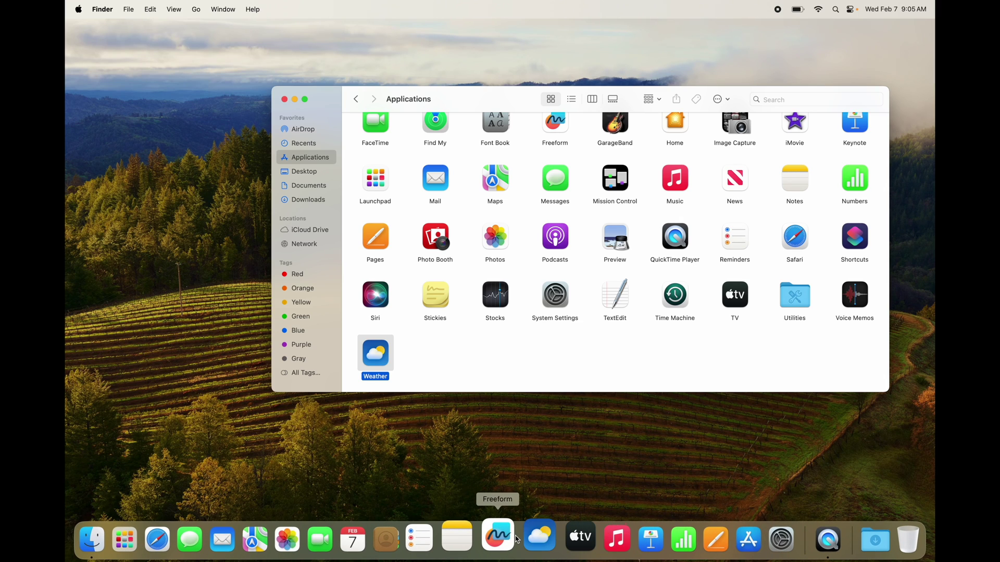
# - Add Voice Memos from the Applications folder to the Dock between Weather and TV, and close the Applications window
pyautogui.moveTo(856, 290); pyautogui.dragTo(551, 531)
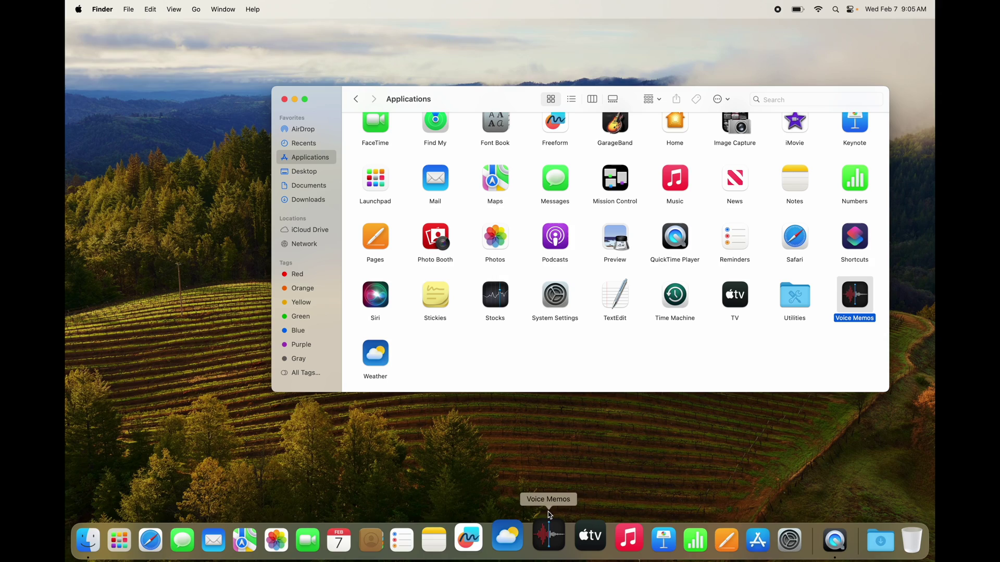
pyautogui.click(284, 99)
# - Reveal the hidden Dock and remove the Voice Memos app from it
pyautogui.moveTo(550, 560)
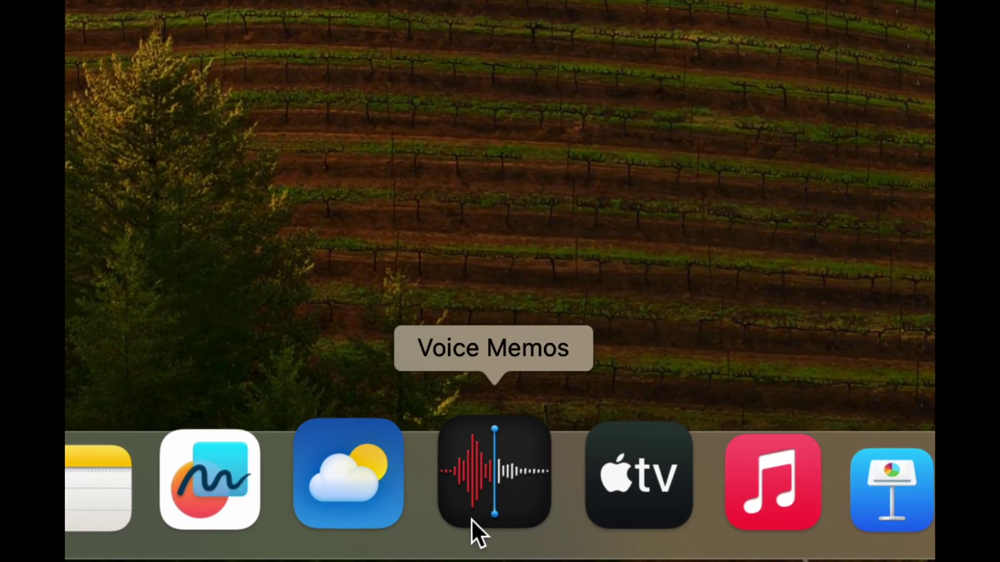
pyautogui.moveTo(496, 537); pyautogui.dragTo(484, 404)
pyautogui.moveTo(450, 289); pyautogui.dragTo(266, 193)
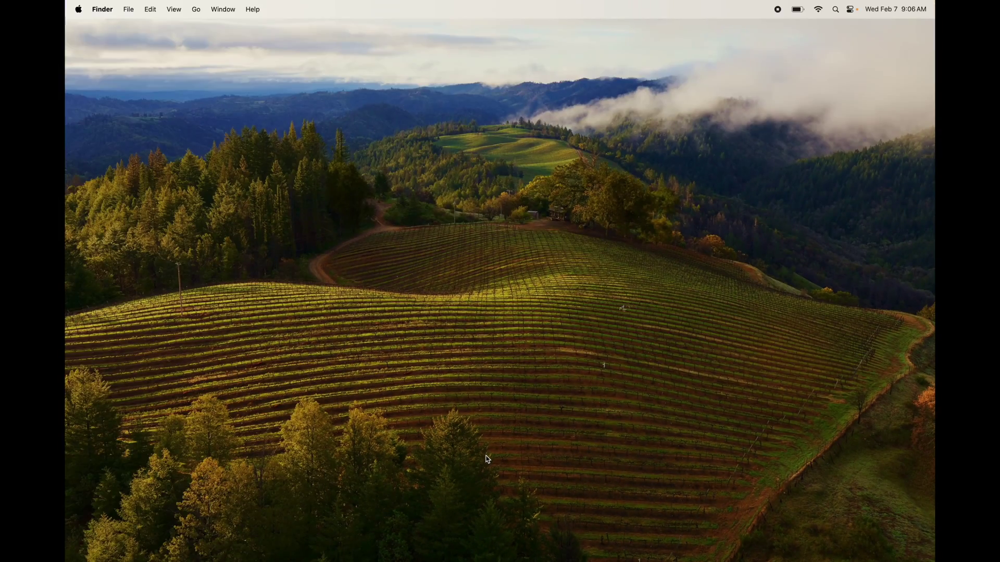
# - Remove the Reminders and Freeform apps from the Dock
pyautogui.moveTo(442, 560)
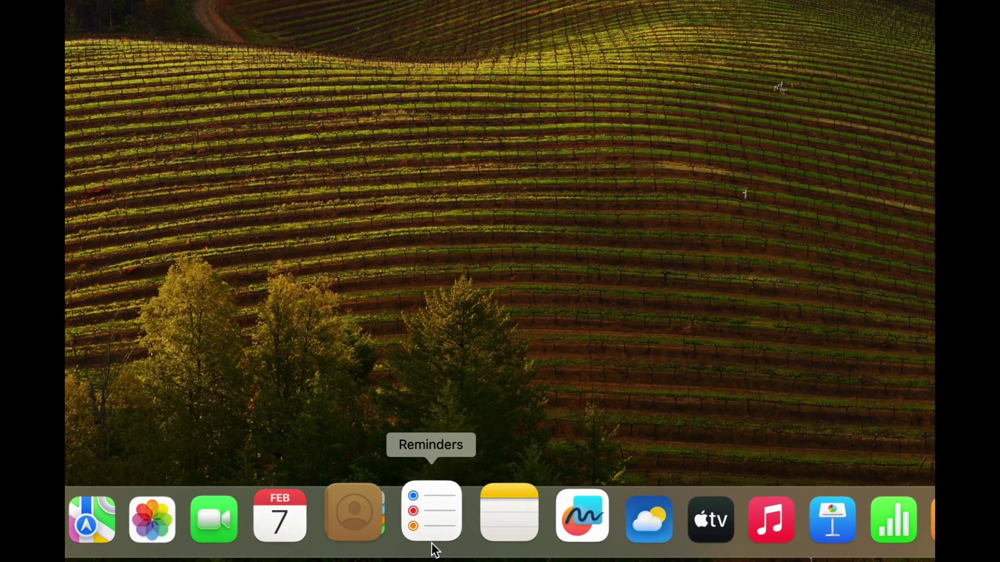
pyautogui.click(436, 535)
pyautogui.moveTo(436, 506); pyautogui.dragTo(460, 292)
pyautogui.moveTo(480, 557)
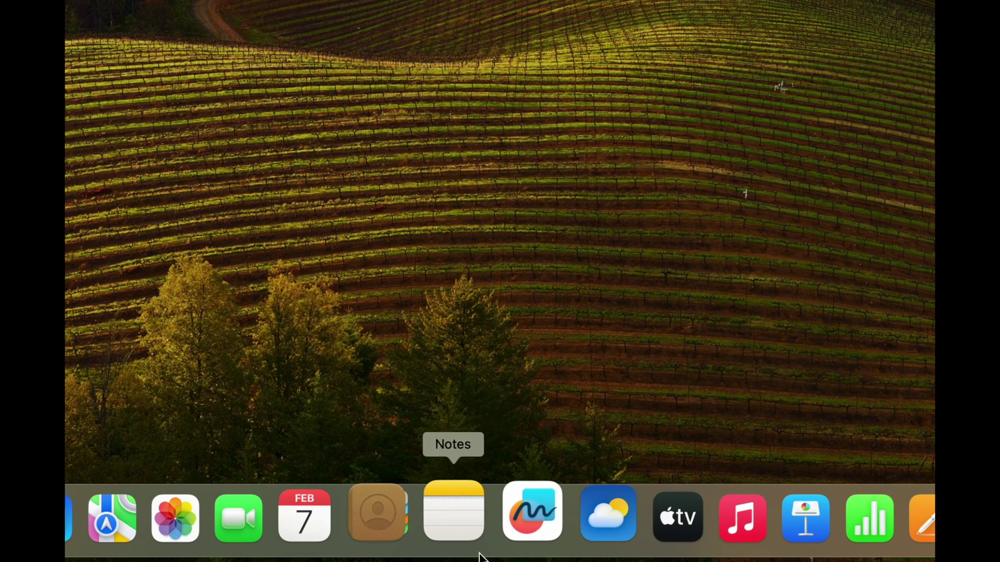
pyautogui.moveTo(502, 545); pyautogui.dragTo(512, 307)
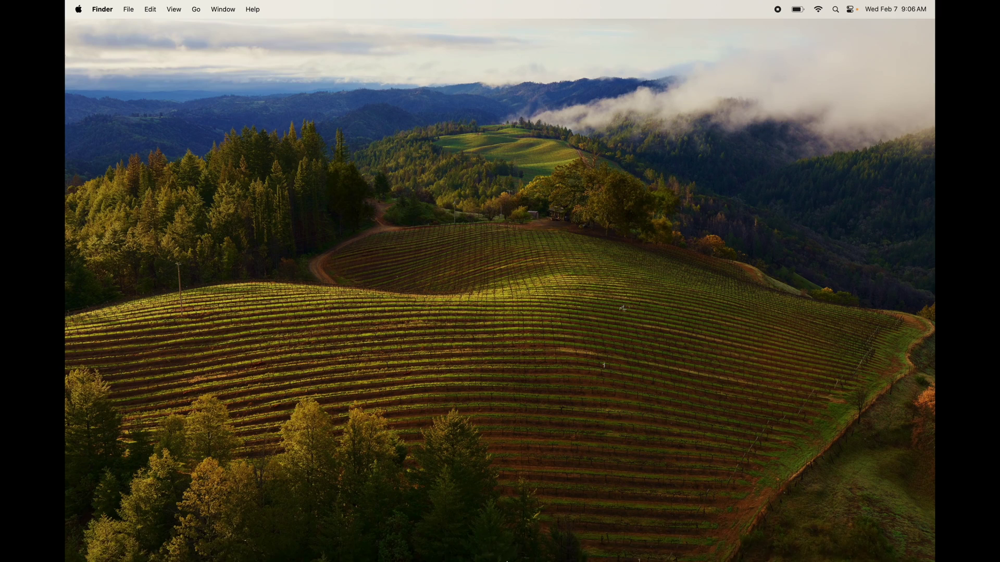
# - Move the Keynote app from the Applications folder to the Trash, authorizing it with the account password
pyautogui.click(500, 541)
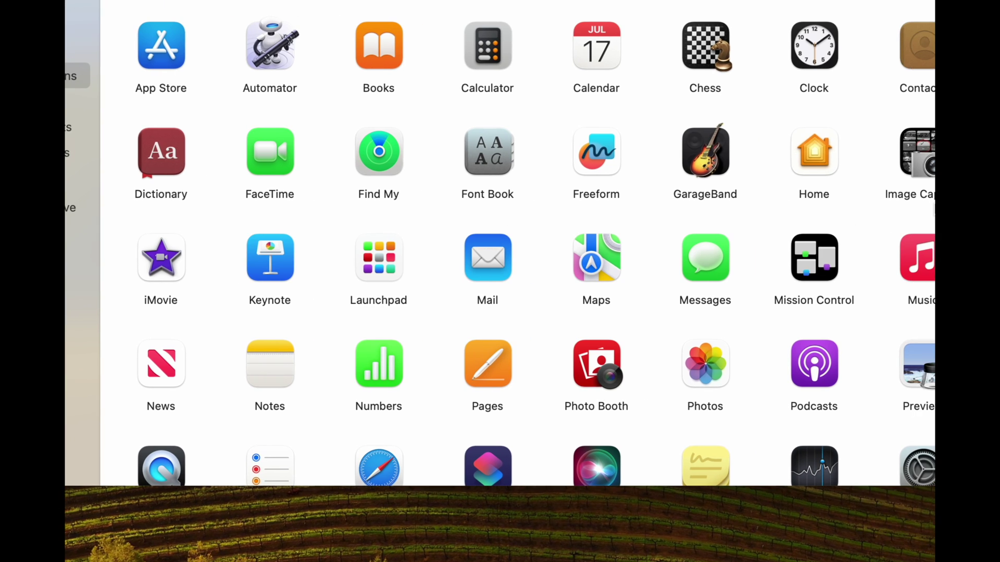
pyautogui.click(288, 264)
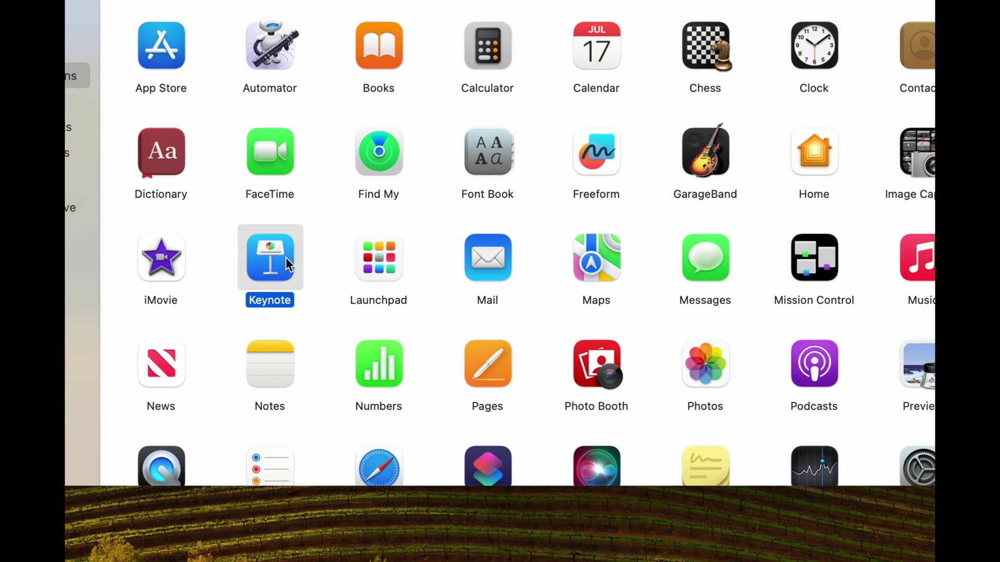
pyautogui.rightClick(288, 264)
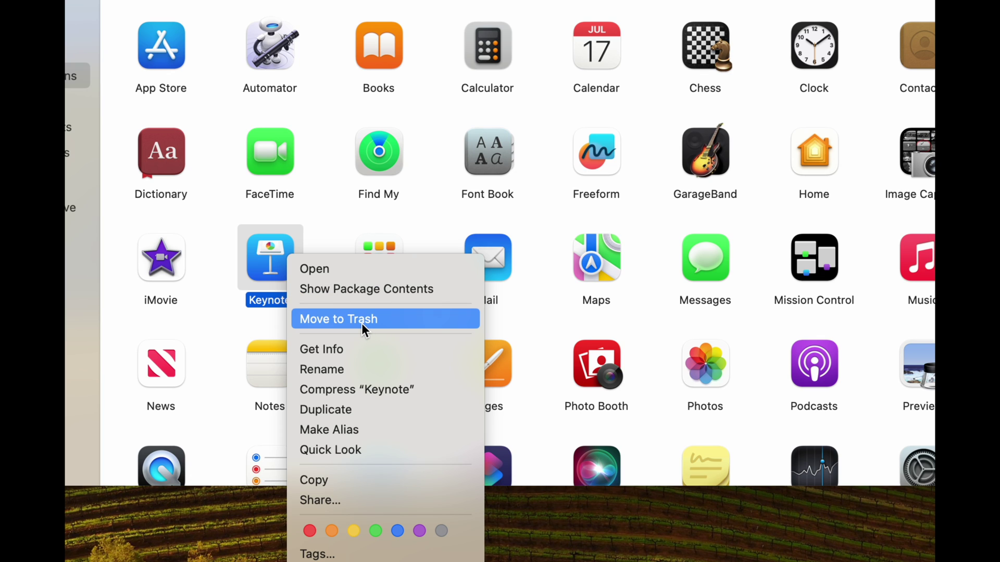
pyautogui.click(319, 233)
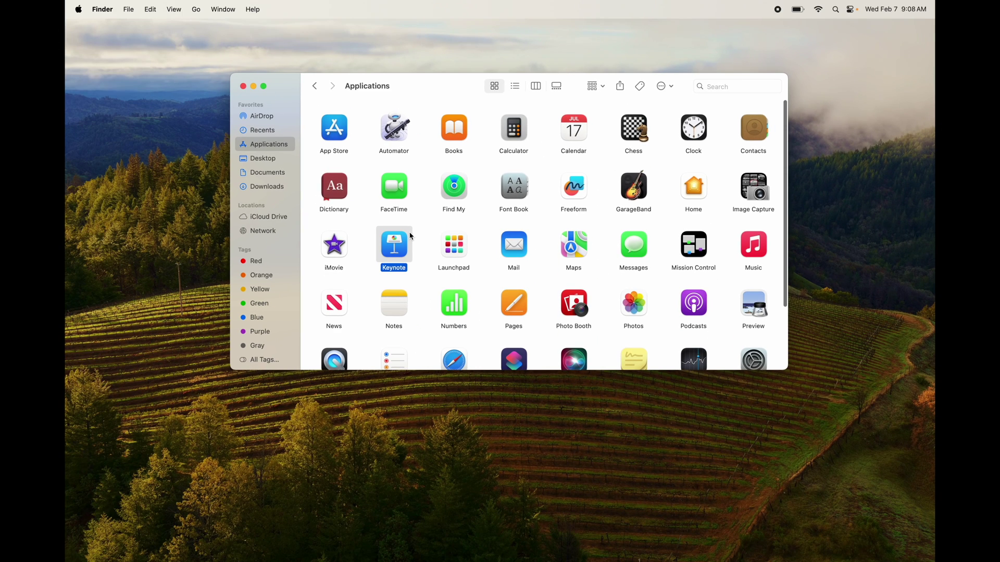
pyautogui.moveTo(410, 237); pyautogui.dragTo(888, 536)
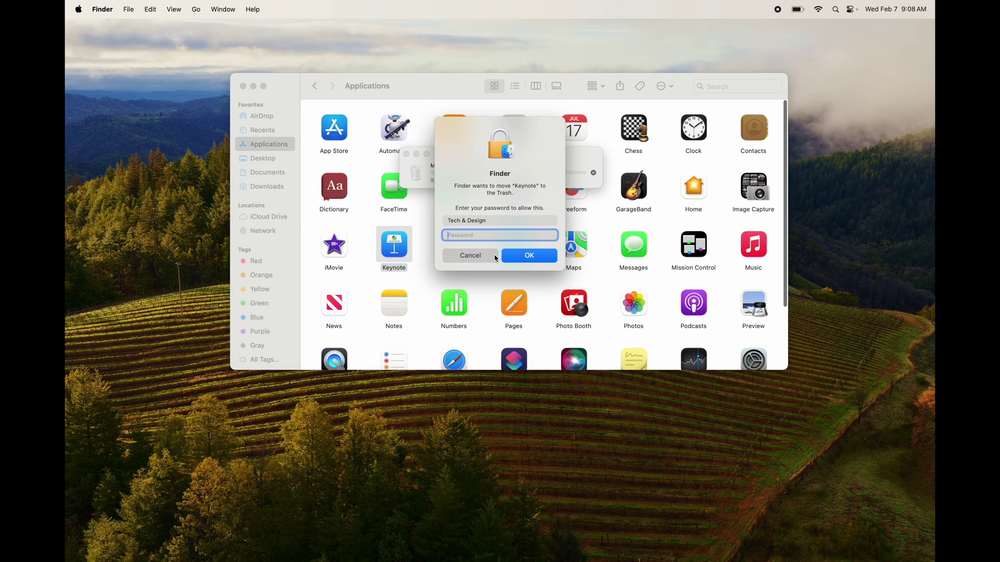
pyautogui.write('****')
pyautogui.click(529, 262)
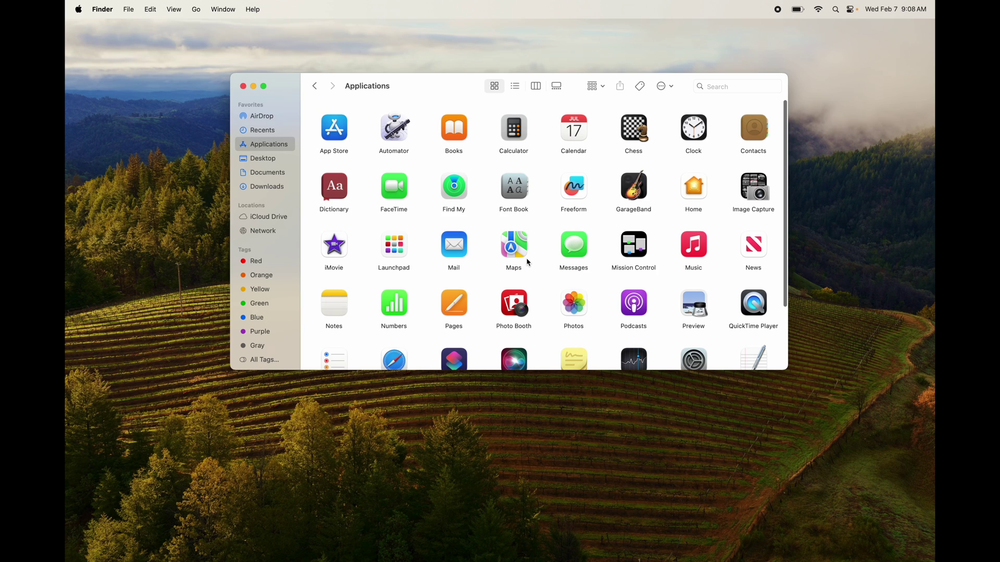
# - Empty the Trash from the Dock to permanently delete Keynote, and confirm the deletion
pyautogui.moveTo(572, 553)
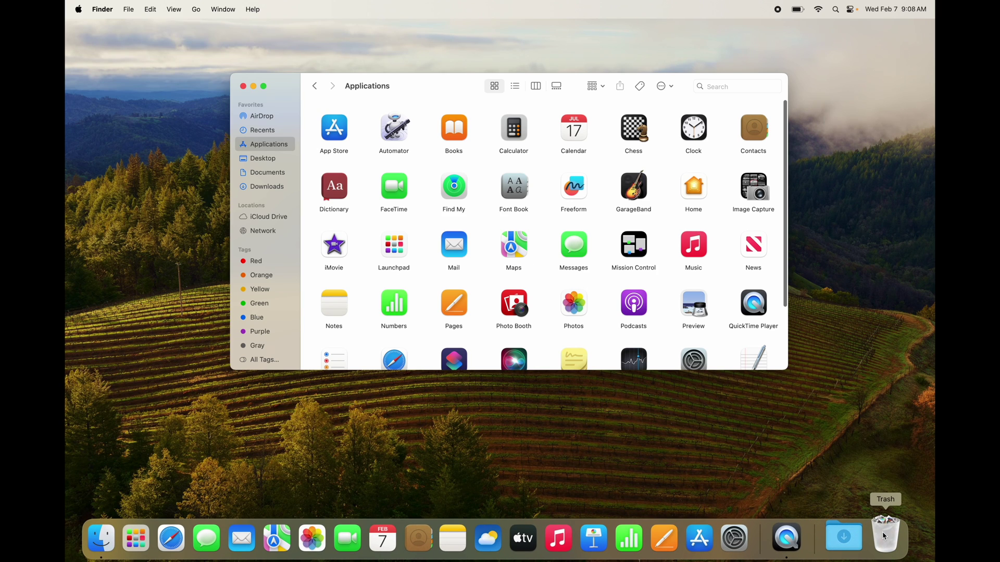
pyautogui.rightClick(883, 536)
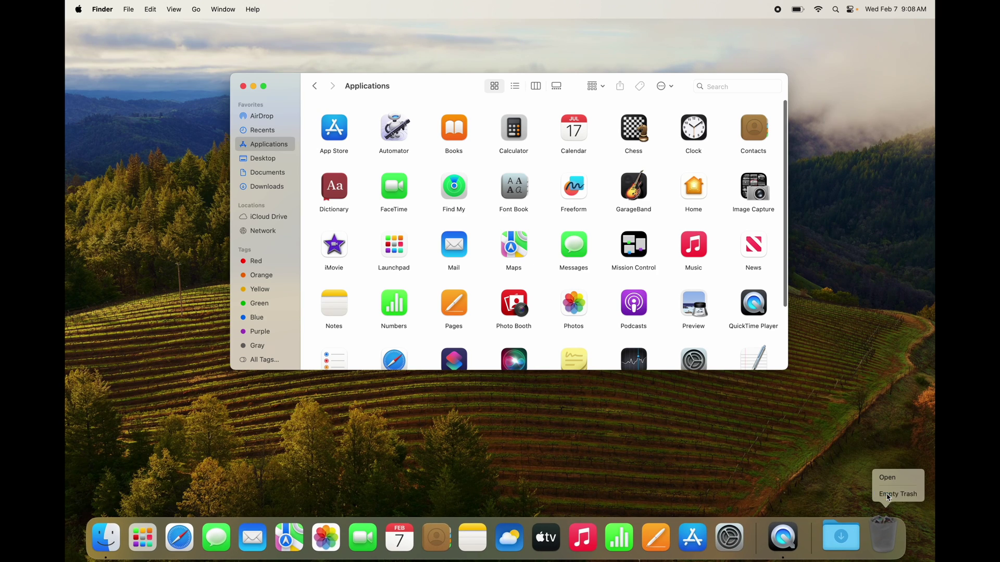
pyautogui.click(897, 494)
pyautogui.click(521, 228)
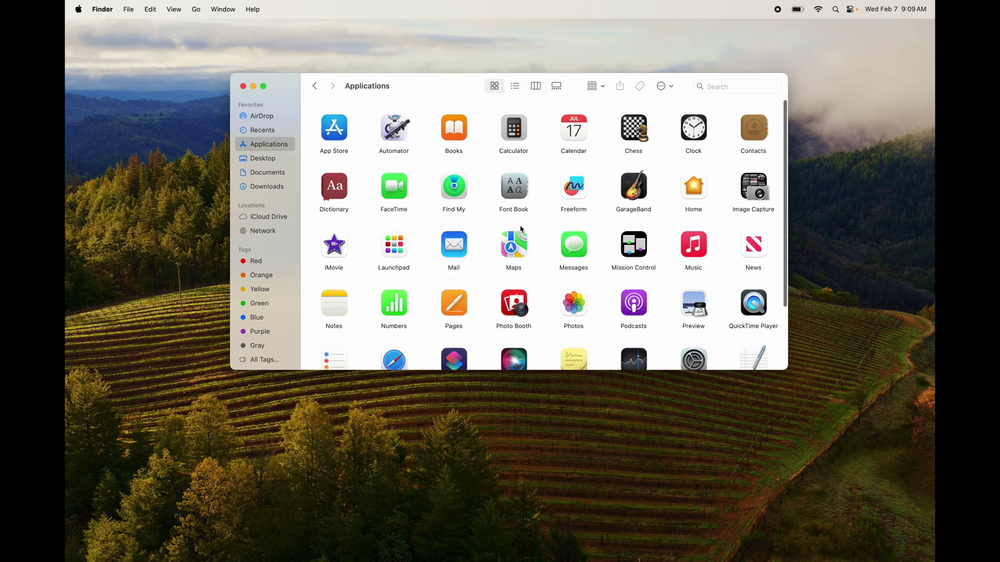
# - Move the Pages app from the Applications folder to the Trash, entering the account password to allow it
pyautogui.scroll(-5, 521, 229)
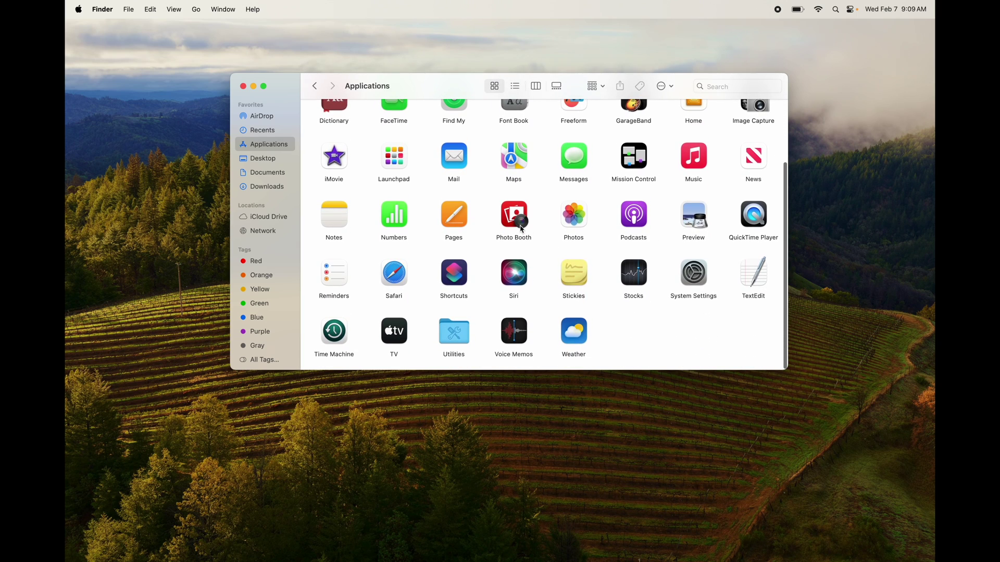
pyautogui.scroll(5, 521, 229)
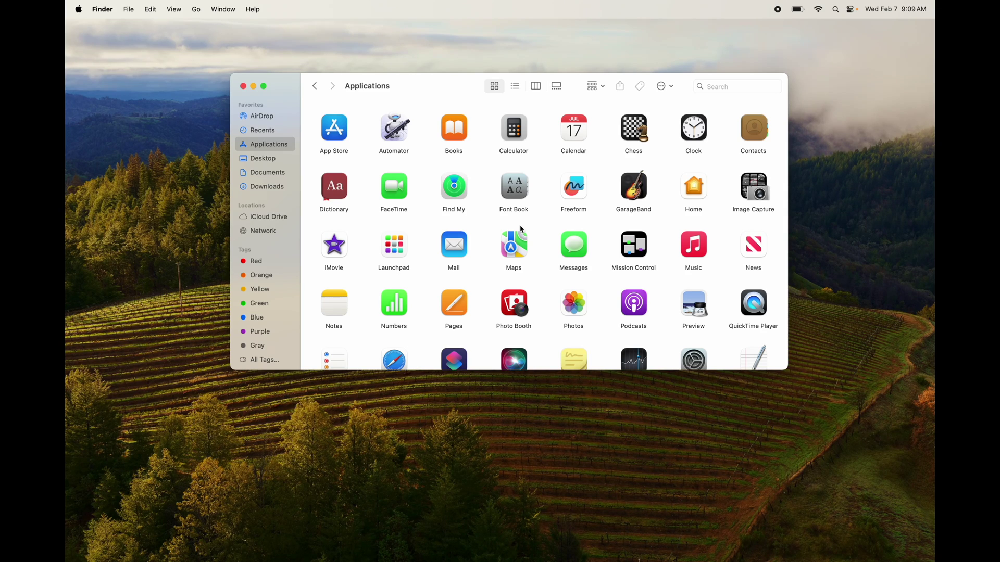
pyautogui.scroll(-4, 521, 229)
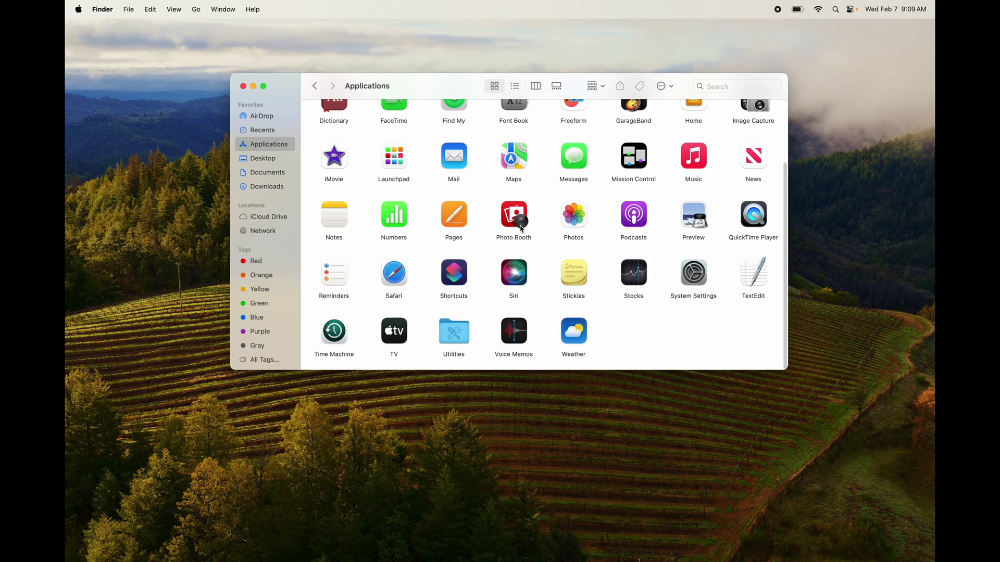
pyautogui.moveTo(454, 214); pyautogui.dragTo(894, 542)
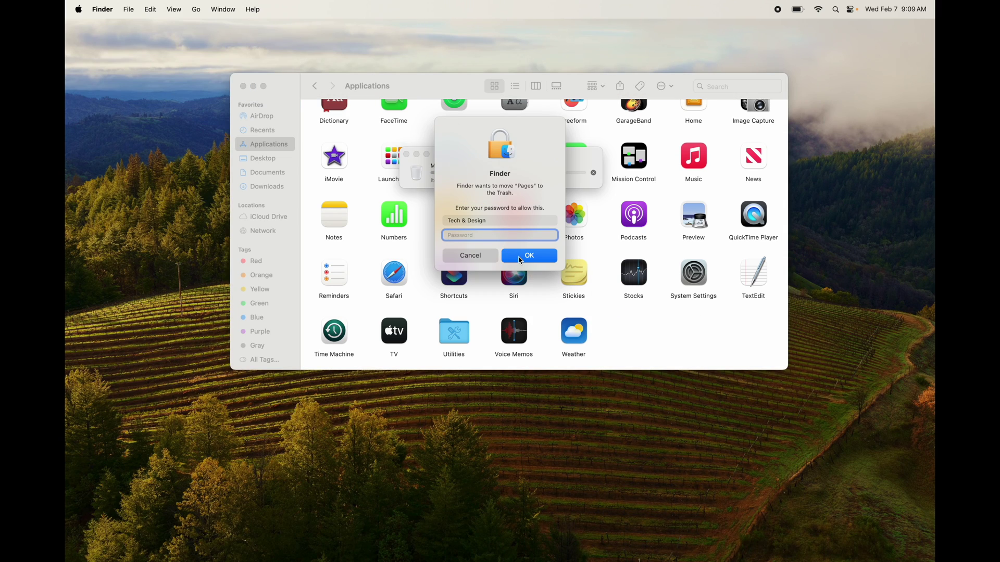
pyautogui.write('****')
pyautogui.press('Return')
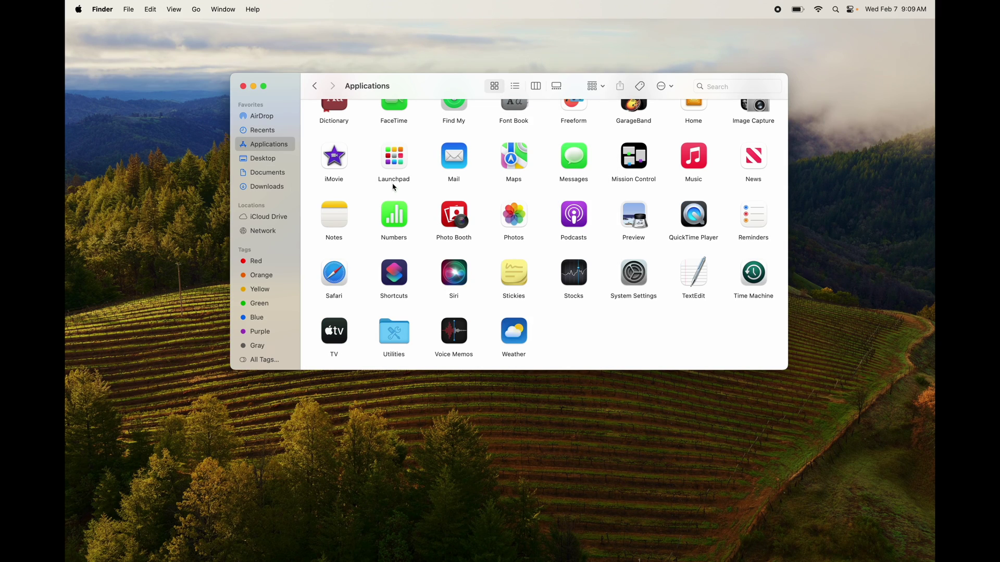
# - Move the iMovie app to the Trash and authorize the move with the account password
pyautogui.click(343, 163)
pyautogui.press('super+BackSpace')
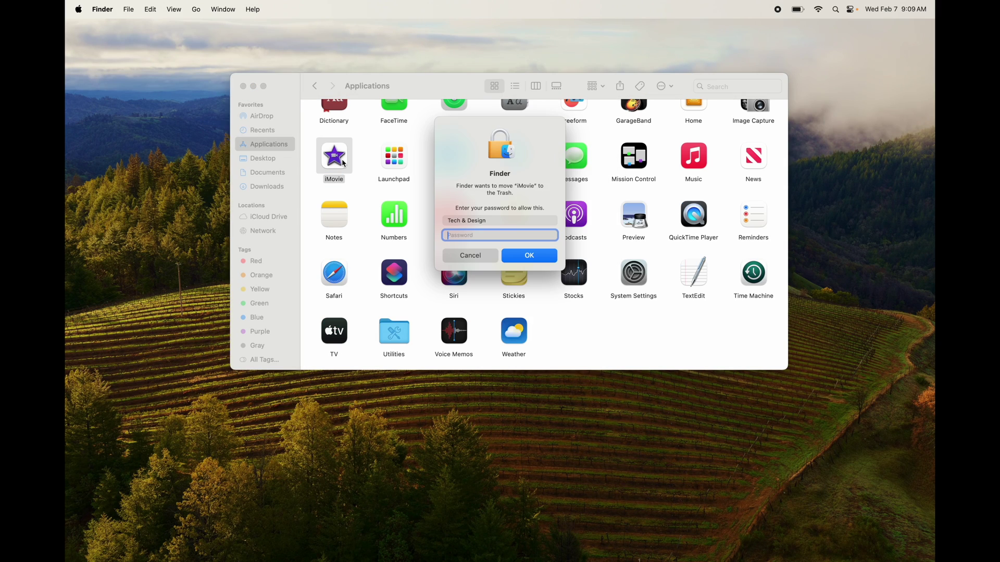
pyautogui.write('****')
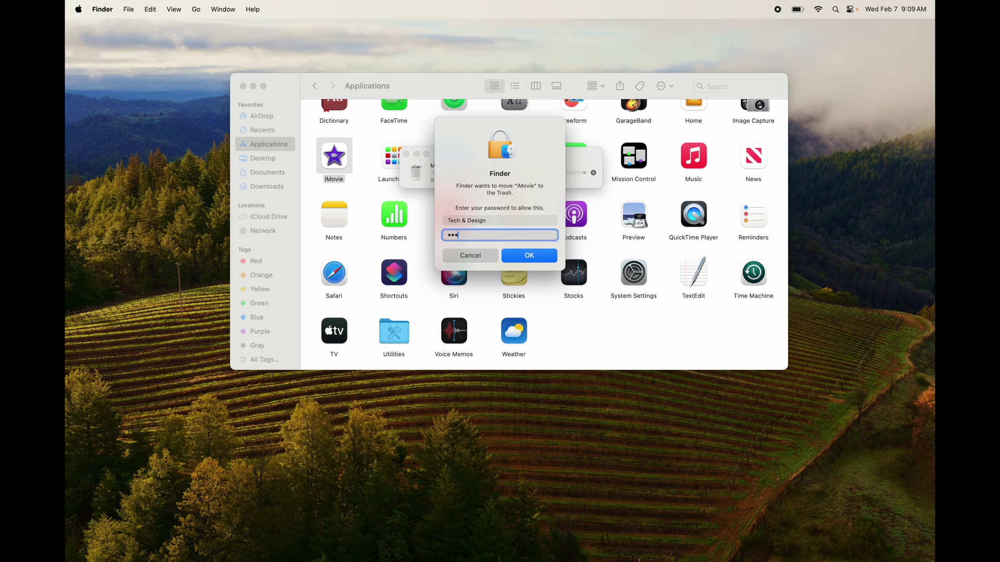
pyautogui.press('Return')
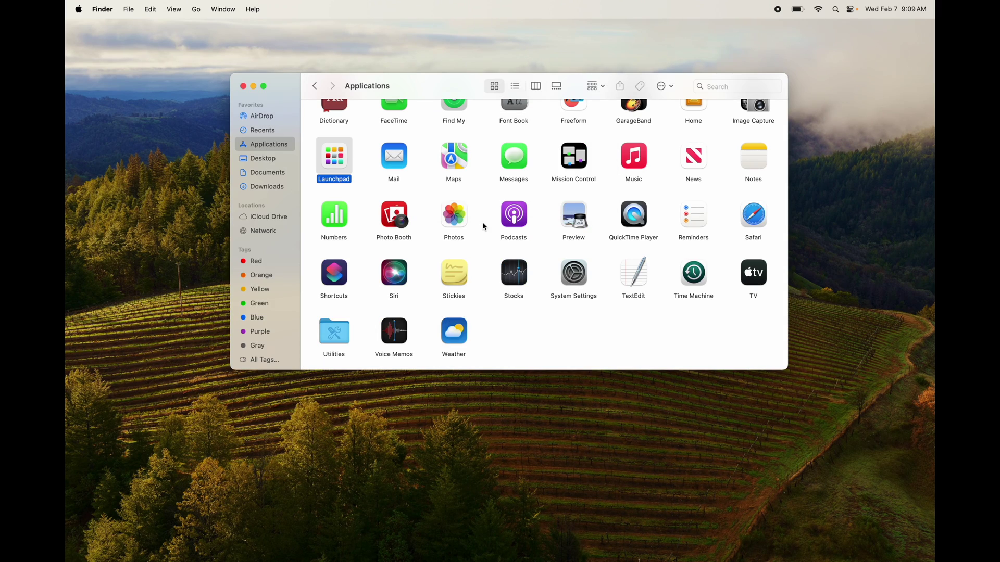
# - Empty the Trash to permanently delete Pages and iMovie, and close the Applications window
pyautogui.scroll(3, 484, 227)
pyautogui.moveTo(764, 561)
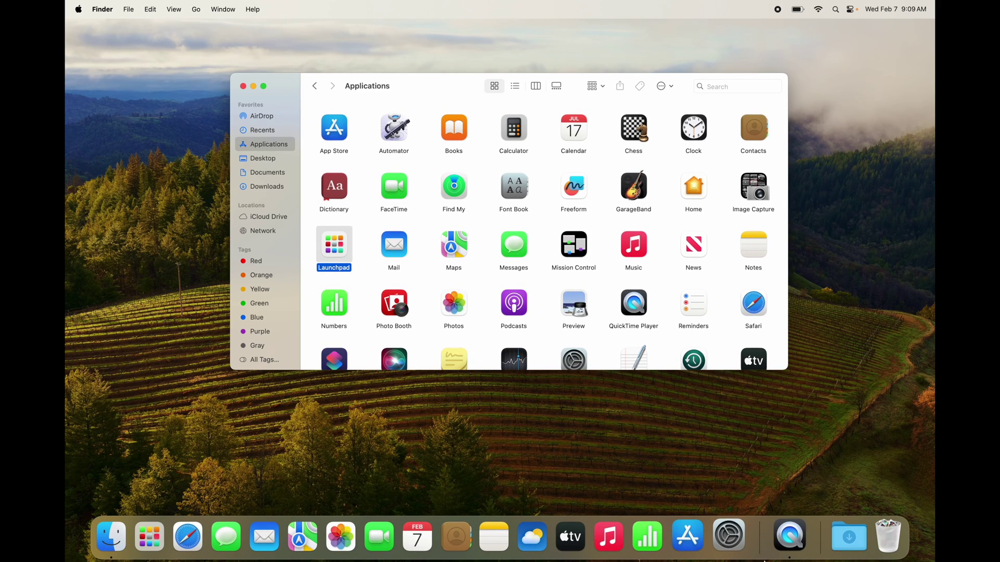
pyautogui.rightClick(881, 553)
pyautogui.click(893, 491)
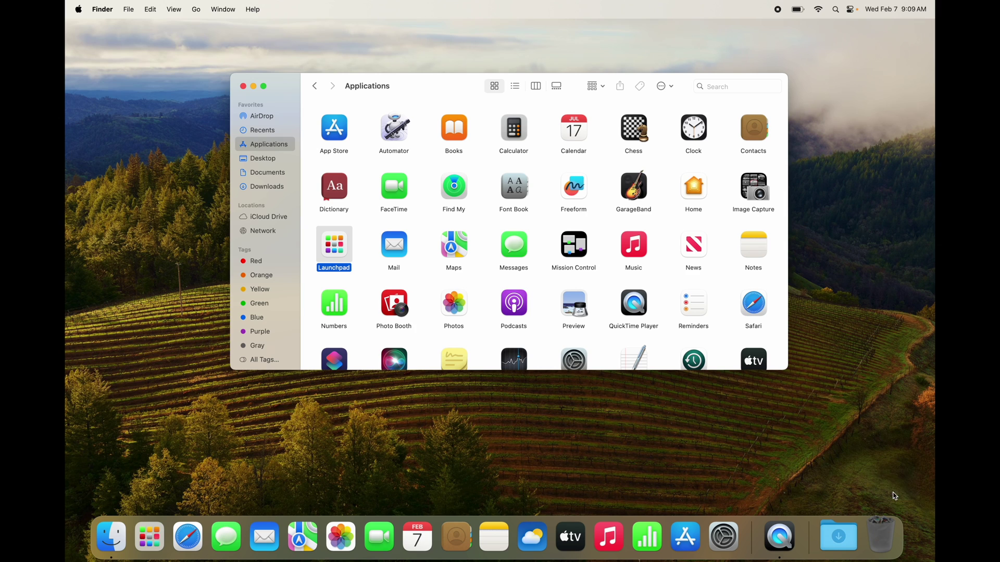
pyautogui.click(523, 229)
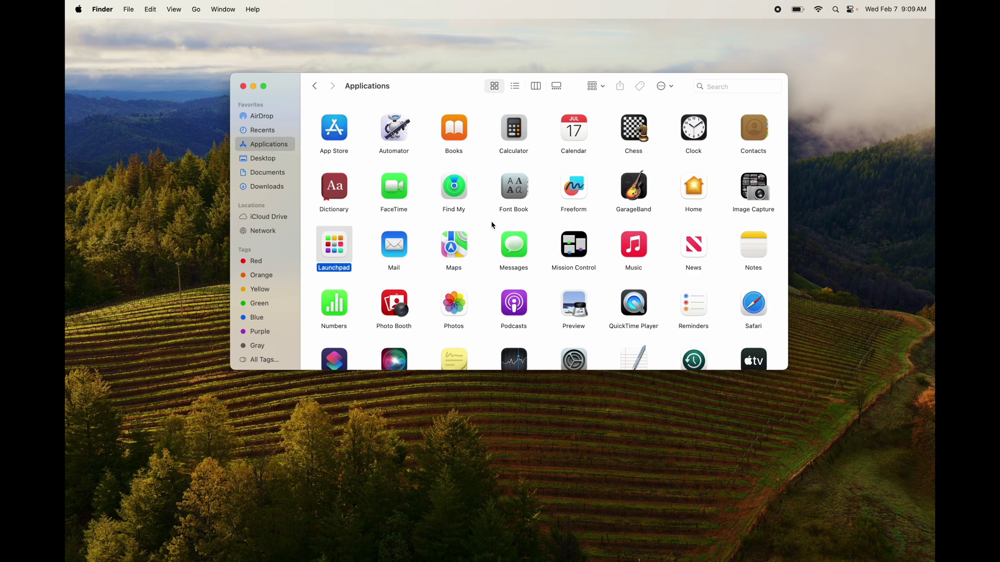
pyautogui.click(243, 86)
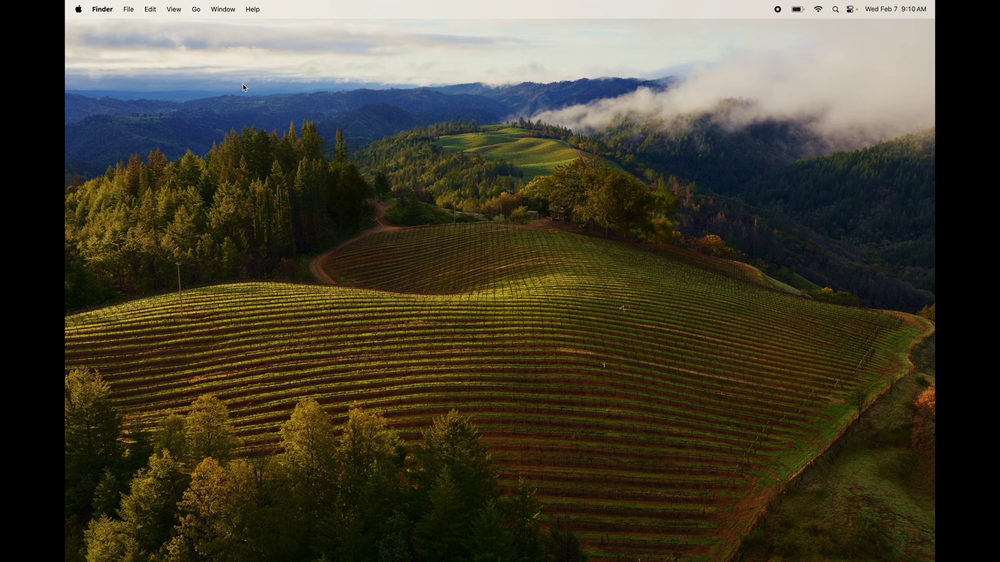
# - Open System Settings from the Dock, search for "wallpa", and open the Change the wallpaper settings
pyautogui.rightClick(490, 207)
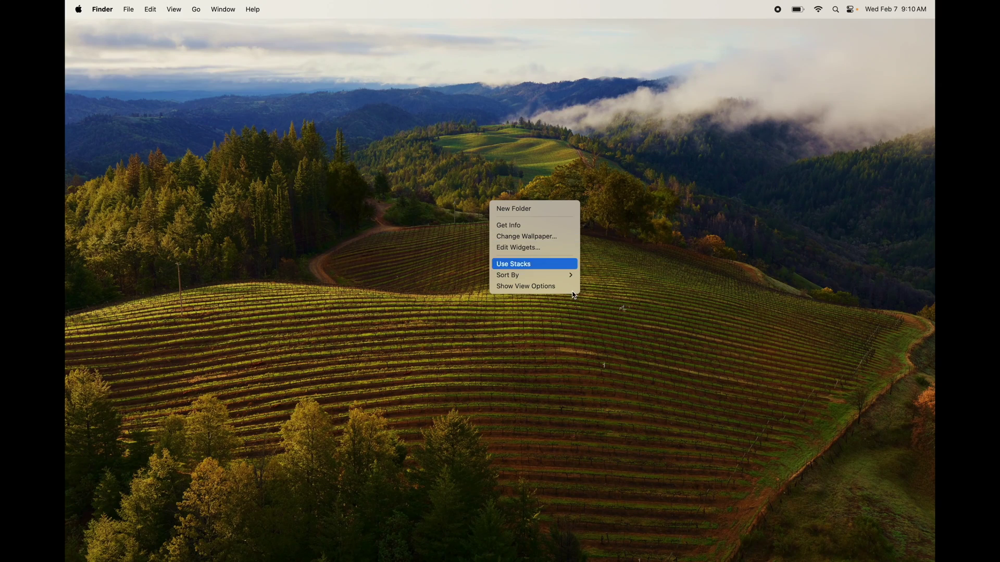
pyautogui.click(604, 368)
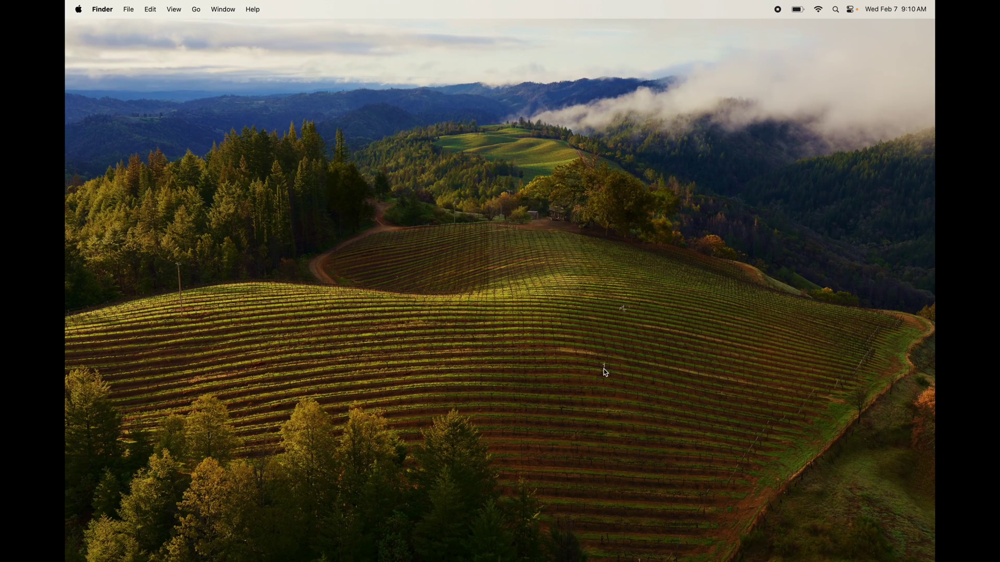
pyautogui.click(731, 534)
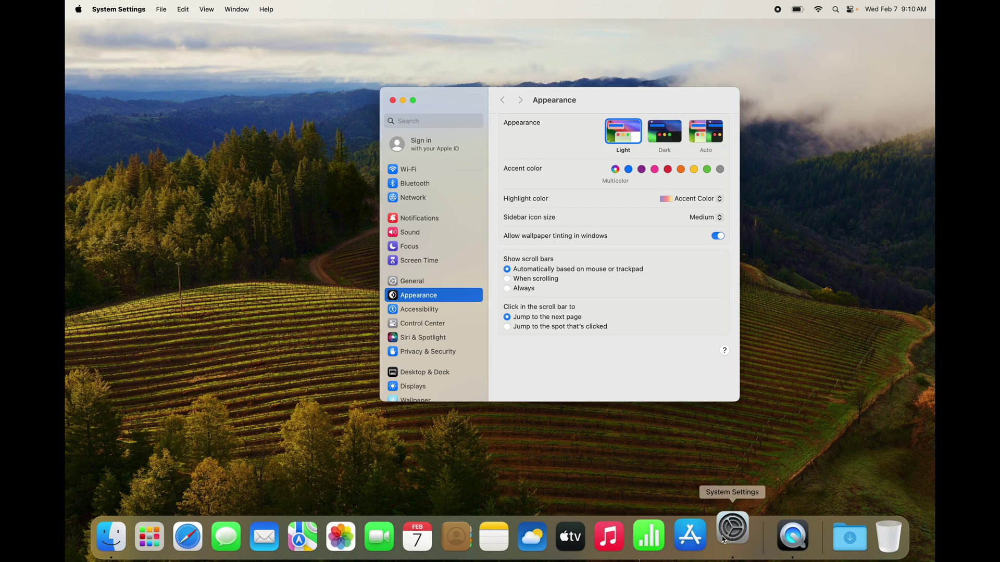
pyautogui.click(406, 120)
pyautogui.write('w')
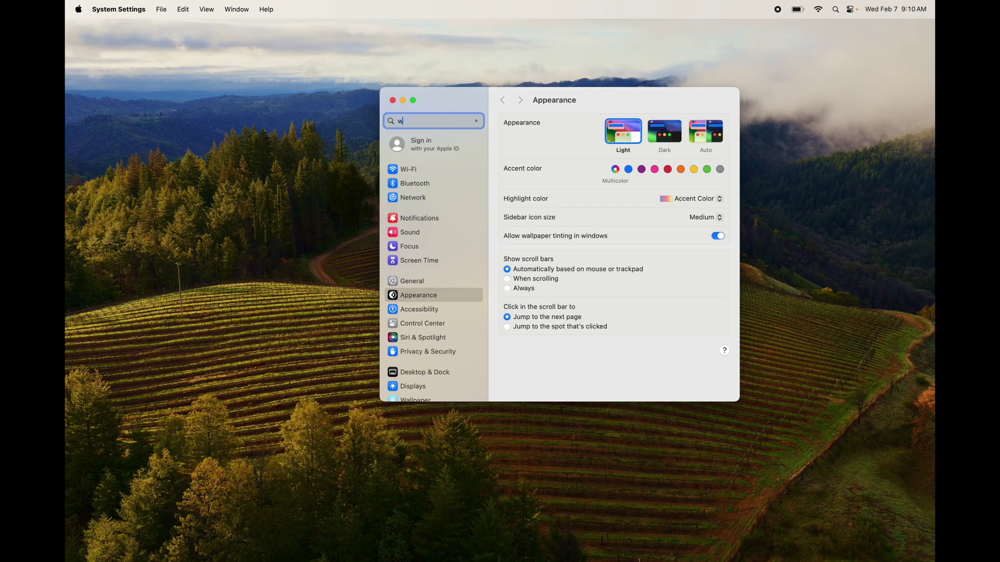
pyautogui.write('allpa')
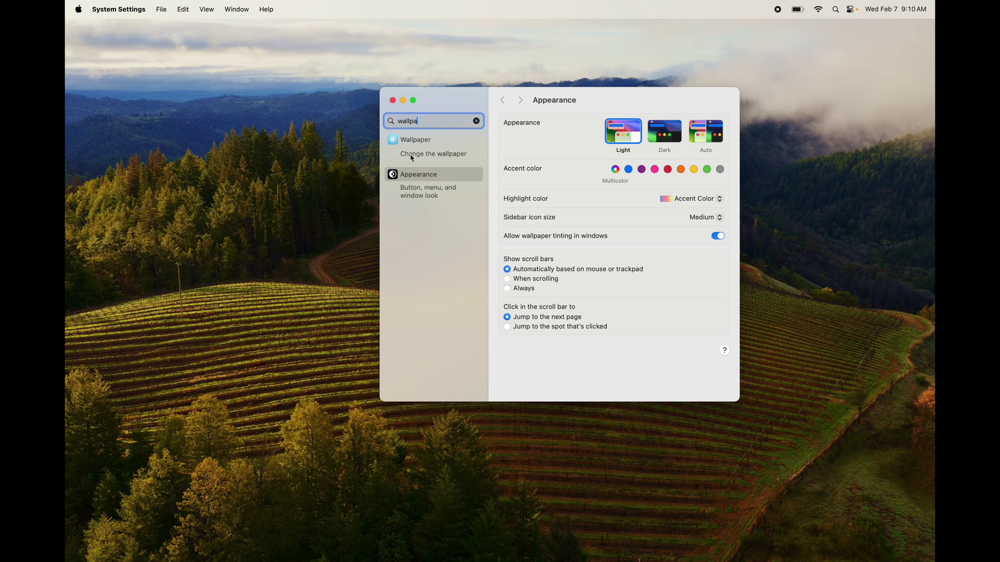
pyautogui.click(413, 155)
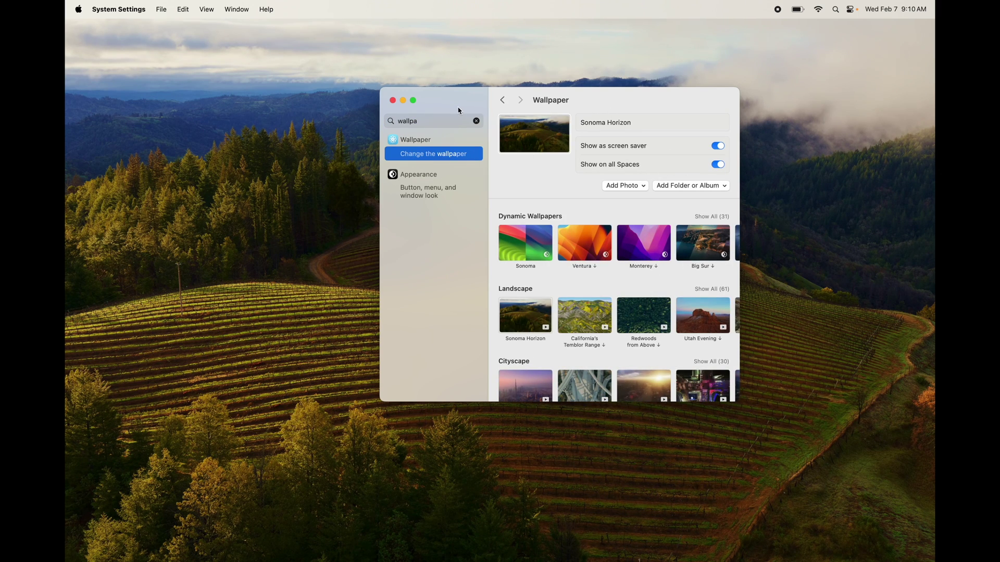
# - Move the settings window aside and set the desktop wallpaper to the dynamic Sonoma wallpaper
pyautogui.moveTo(458, 98); pyautogui.dragTo(383, 99)
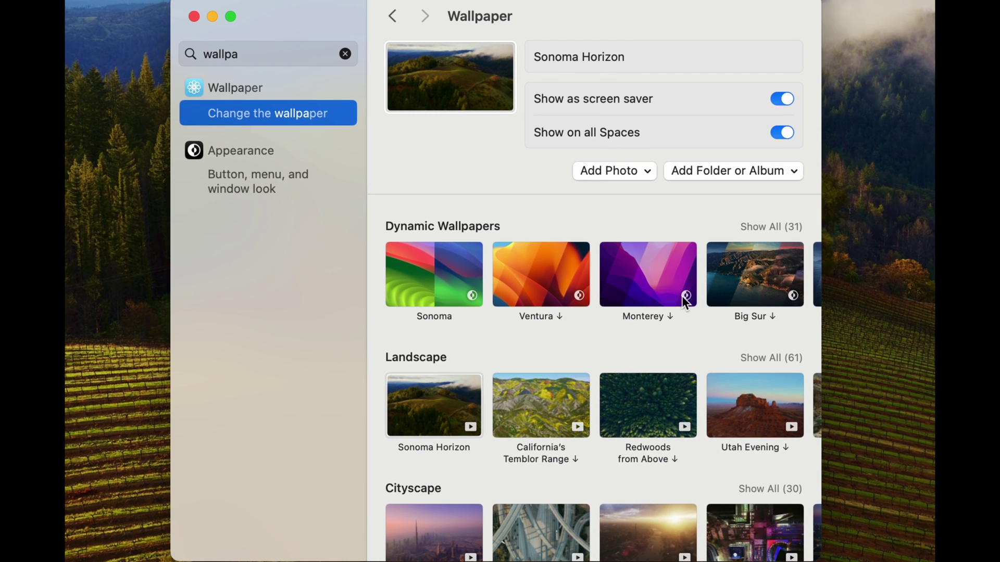
pyautogui.click(436, 277)
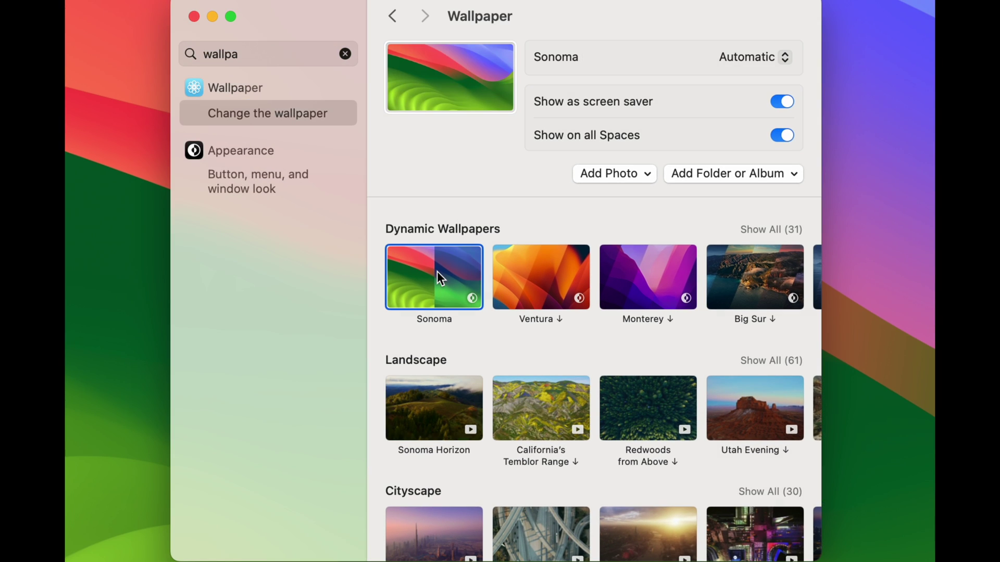
# - Try the Big Sur, Redwoods from Above, California's Temblor Range and Sonoma Horizon wallpapers, and switch back to the dynamic Sonoma wallpaper
pyautogui.click(749, 284)
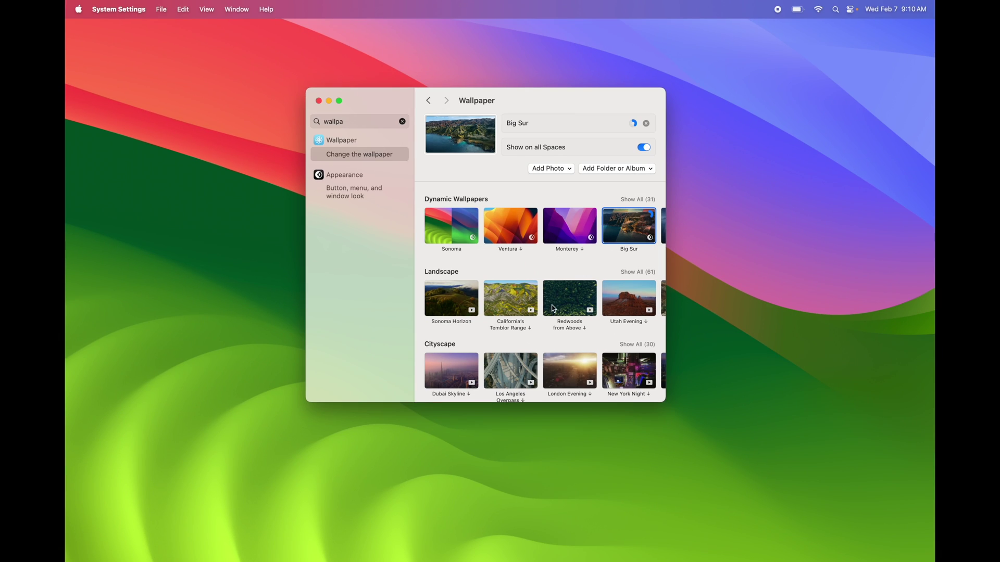
pyautogui.click(553, 308)
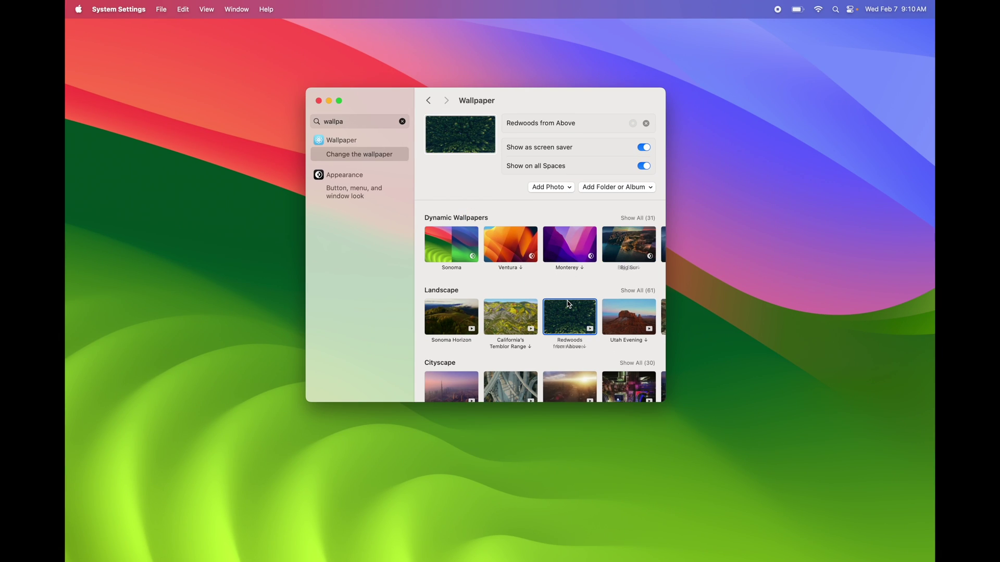
pyautogui.click(512, 312)
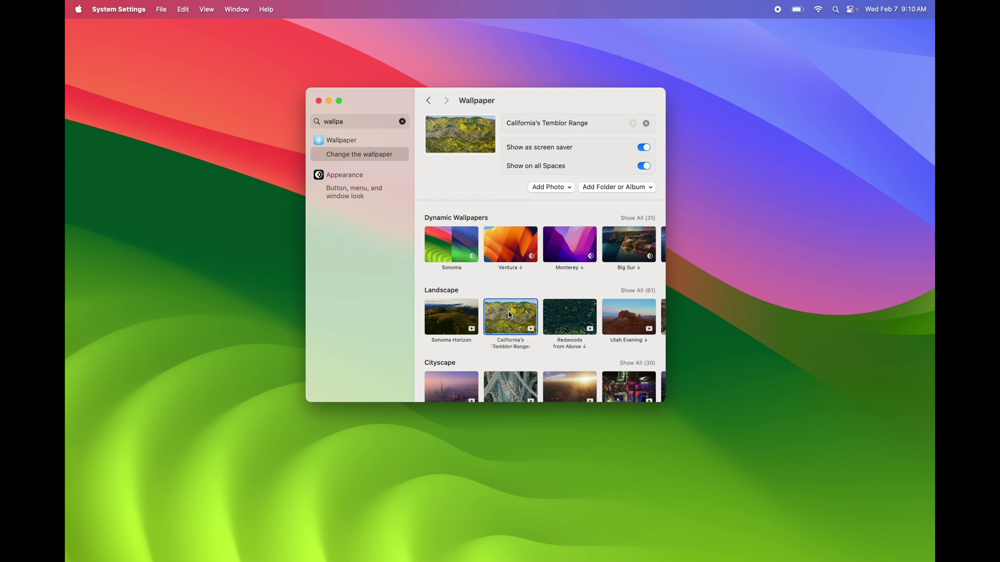
pyautogui.click(459, 315)
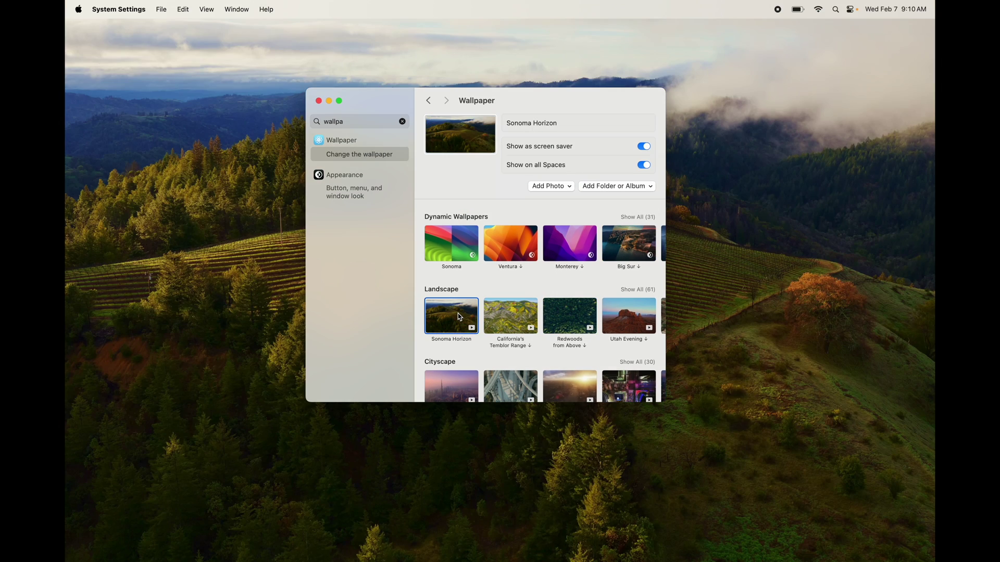
pyautogui.click(458, 255)
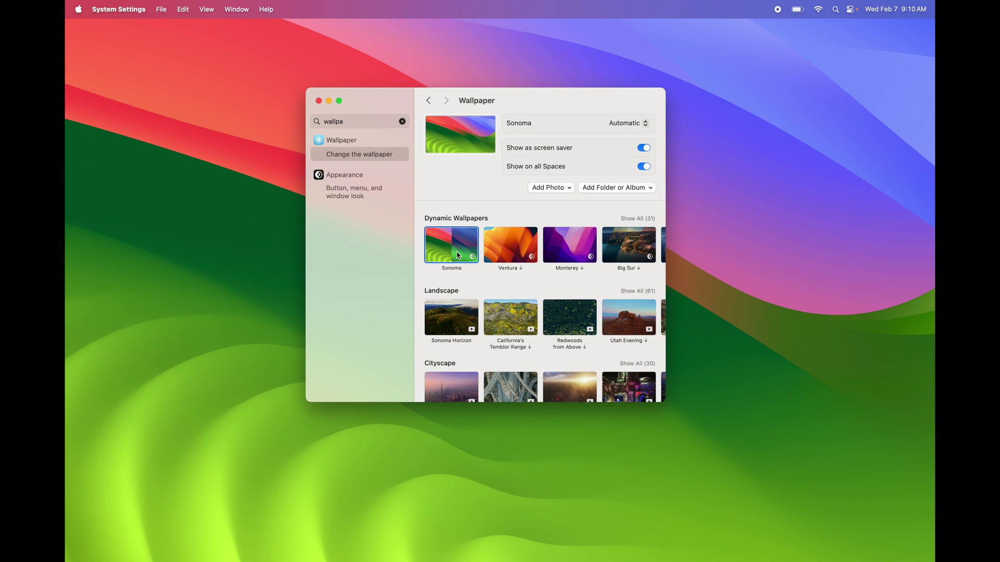
# - Look through the remaining wallpaper categories down to Pictures and close the System Settings window
pyautogui.scroll(-10, 458, 255)
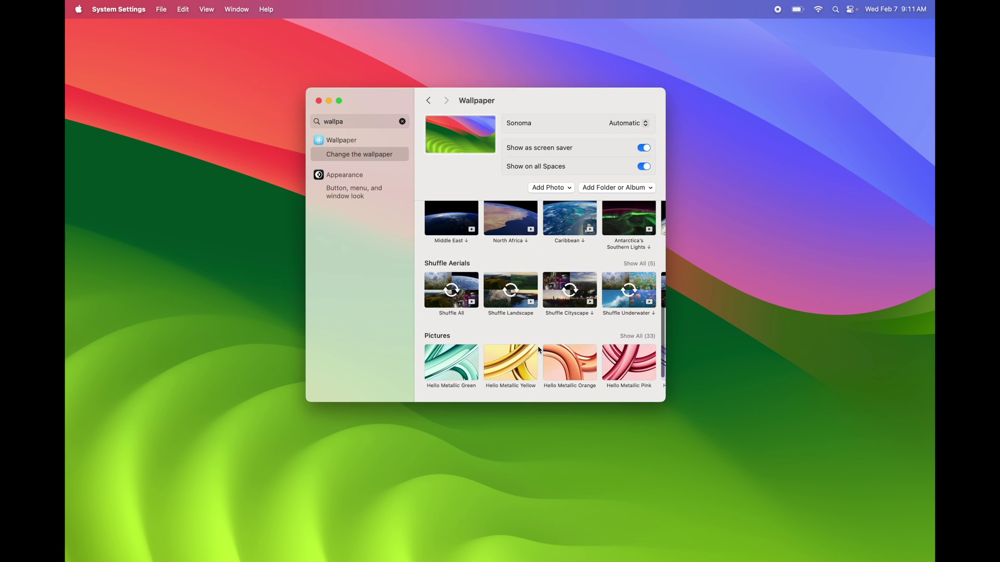
pyautogui.scroll(10, 539, 350)
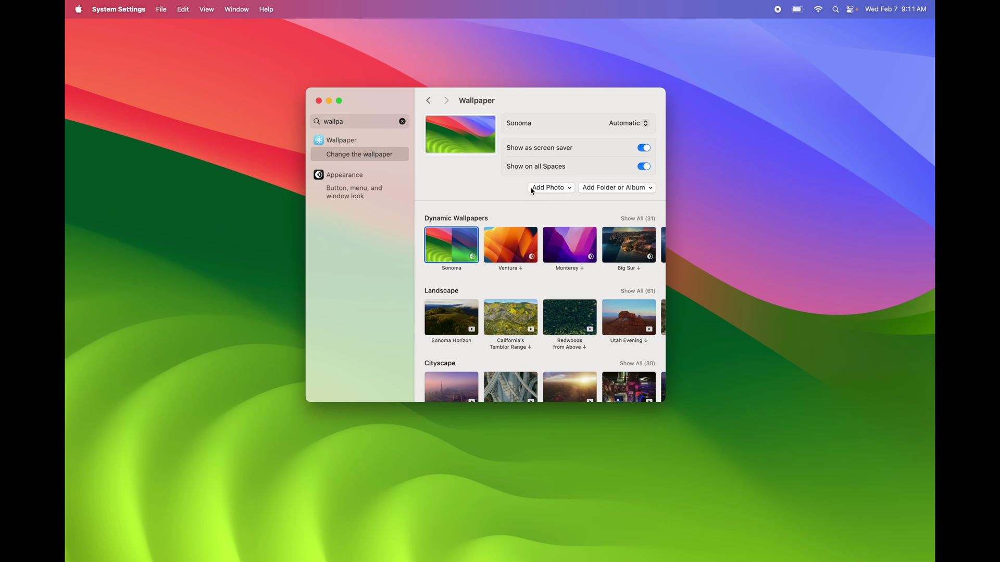
pyautogui.click(319, 102)
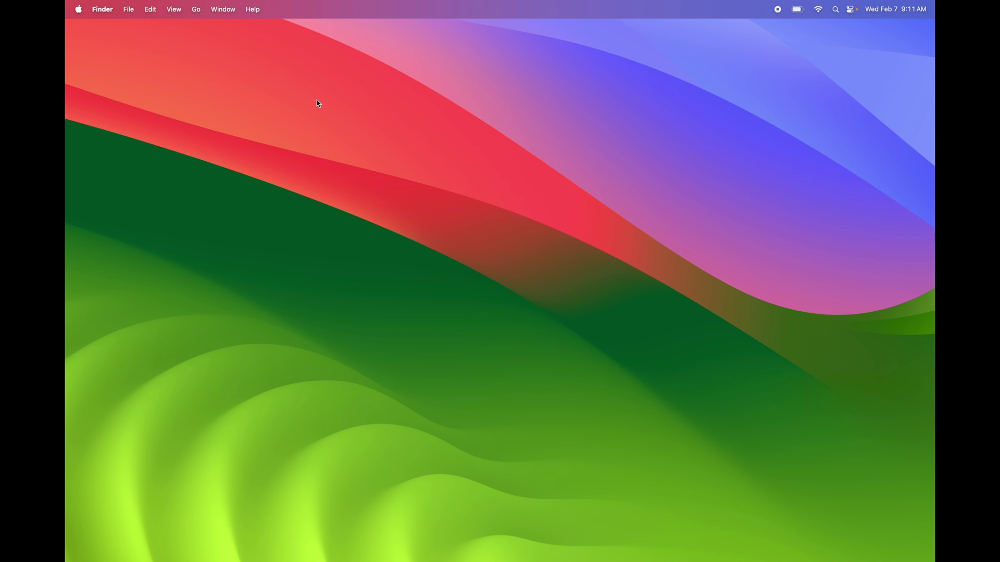